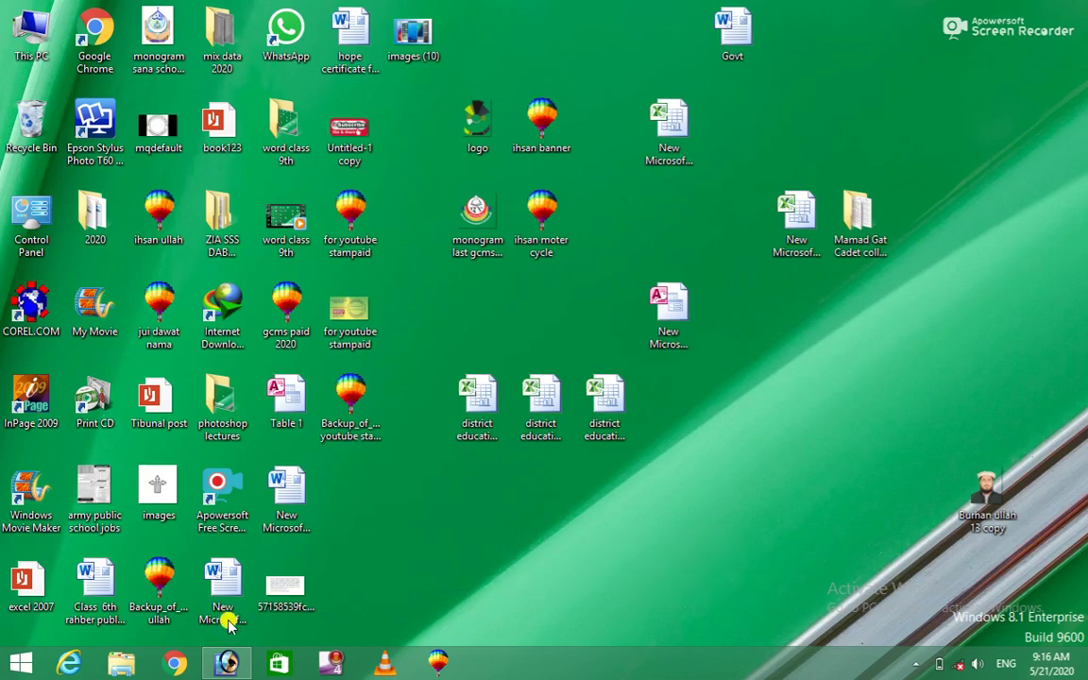
- Launch Photoshop from the taskbar, close it, then relaunch Adobe Photoshop 7.0 by searching 'photosho'
left_click(226, 663)
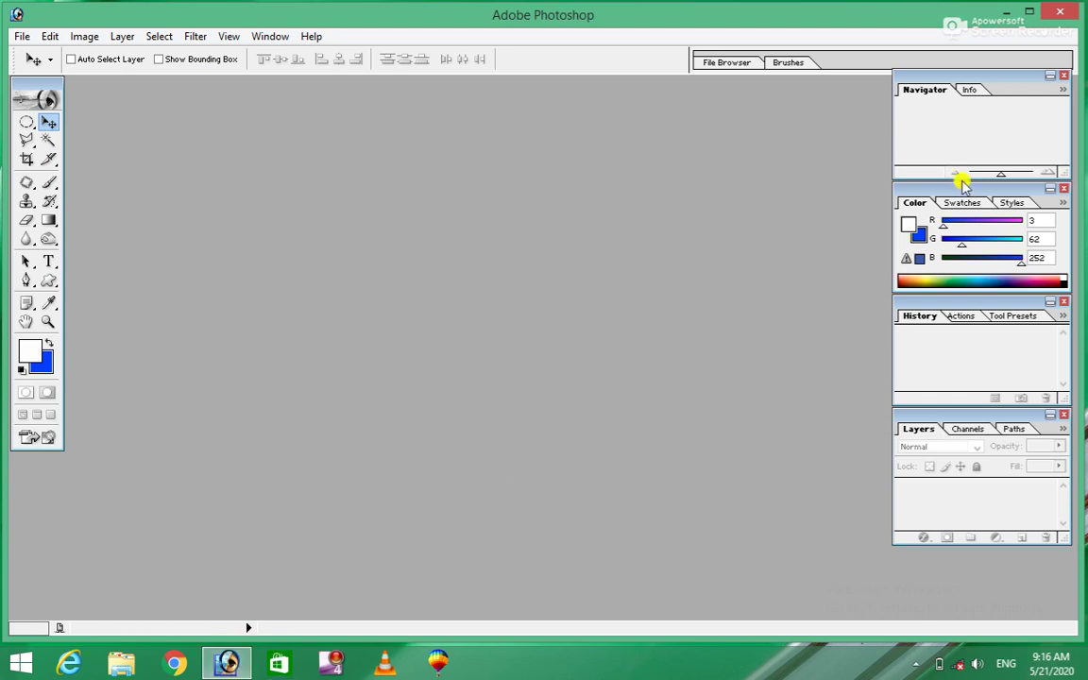
left_click(1072, 10)
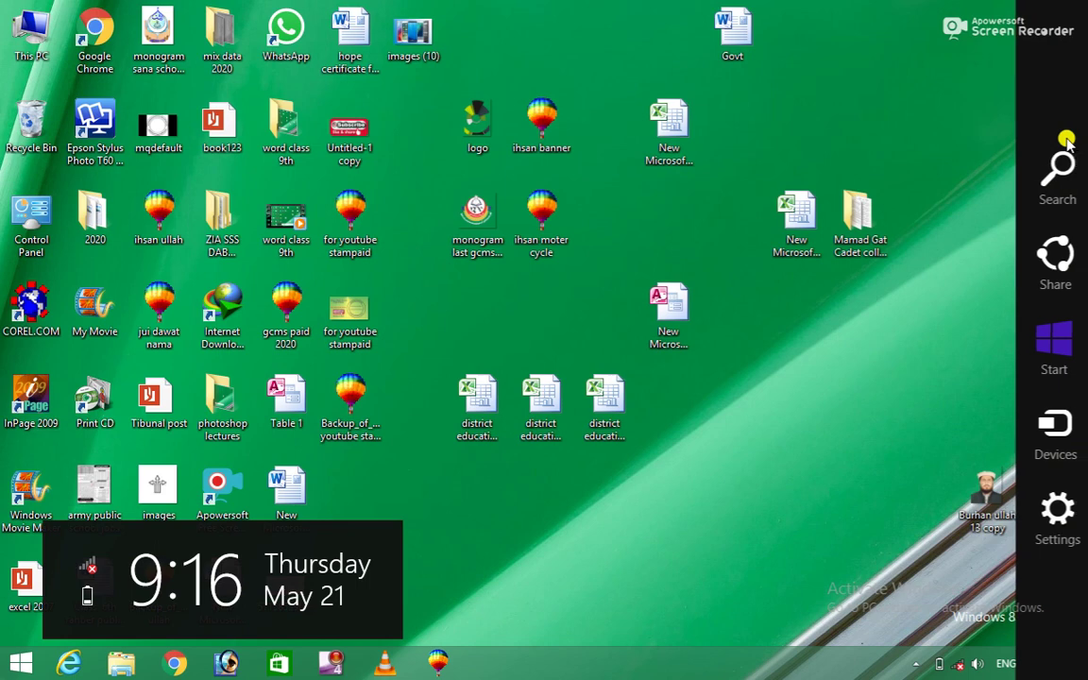
left_click(1058, 175)
type("photosho")
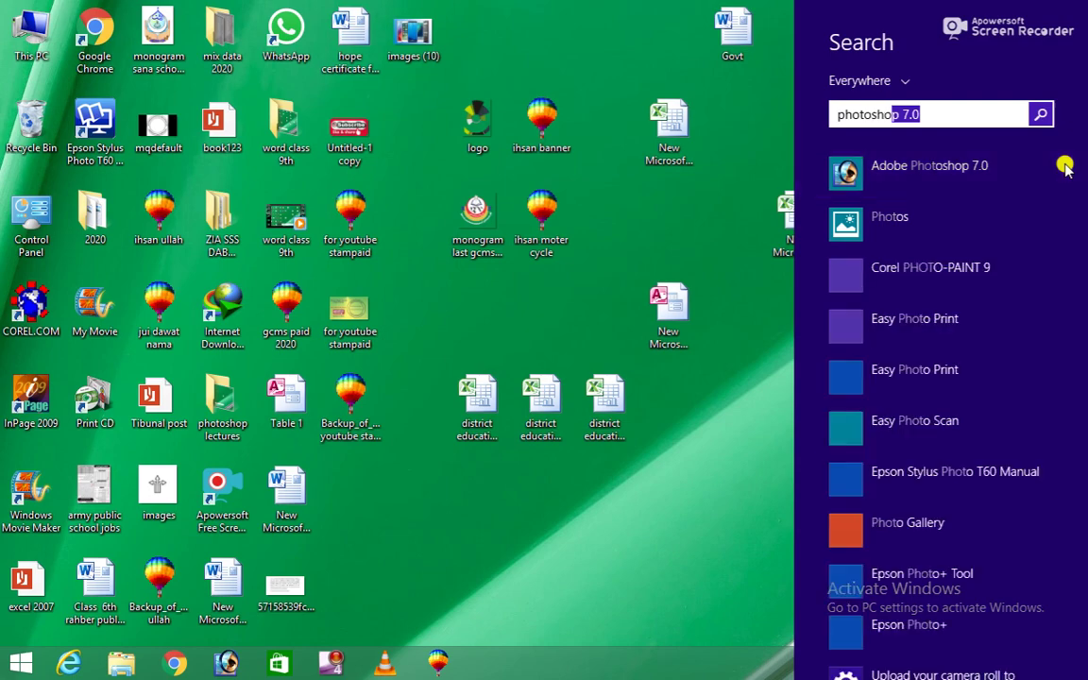
left_click(899, 181)
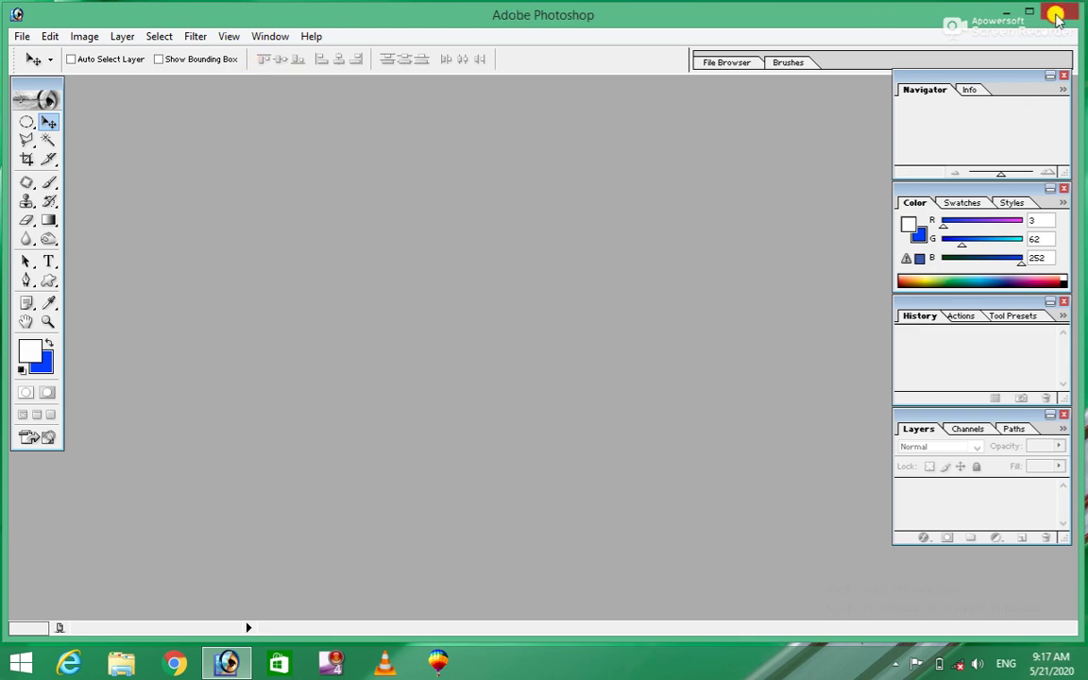
left_click(1056, 17)
left_click(28, 662)
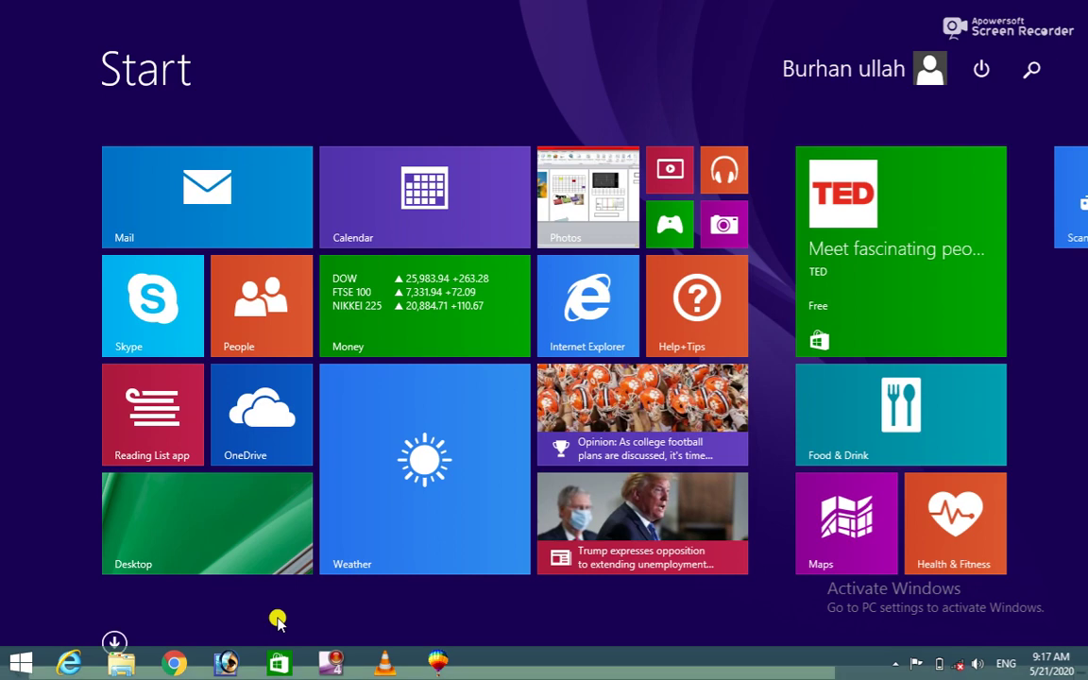
left_click(113, 643)
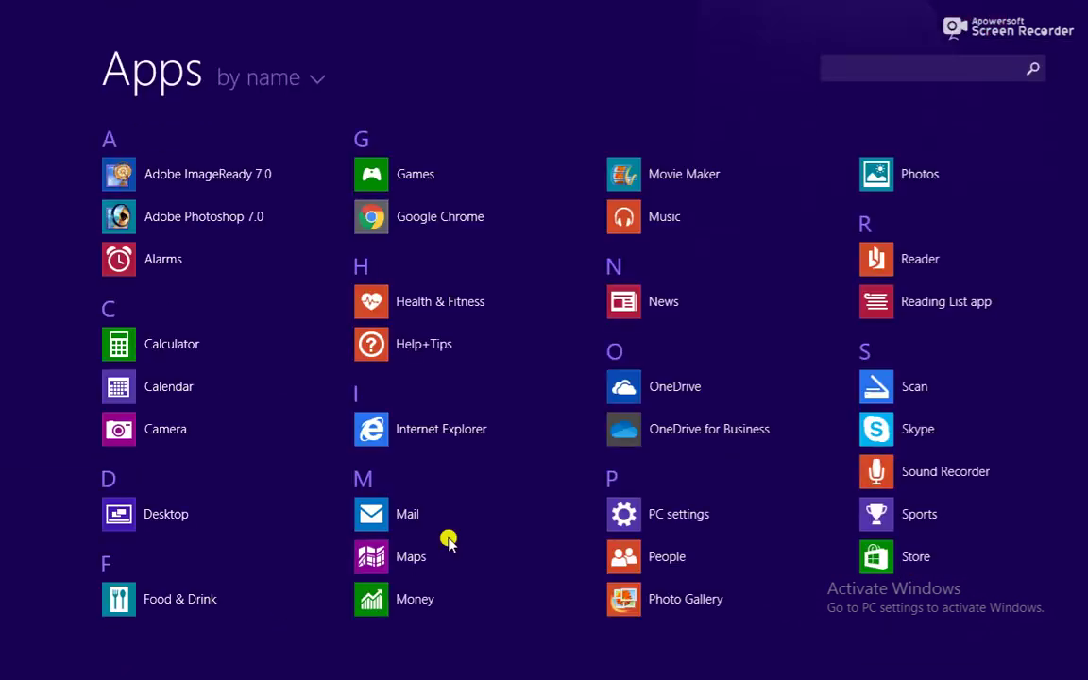
left_click(201, 230)
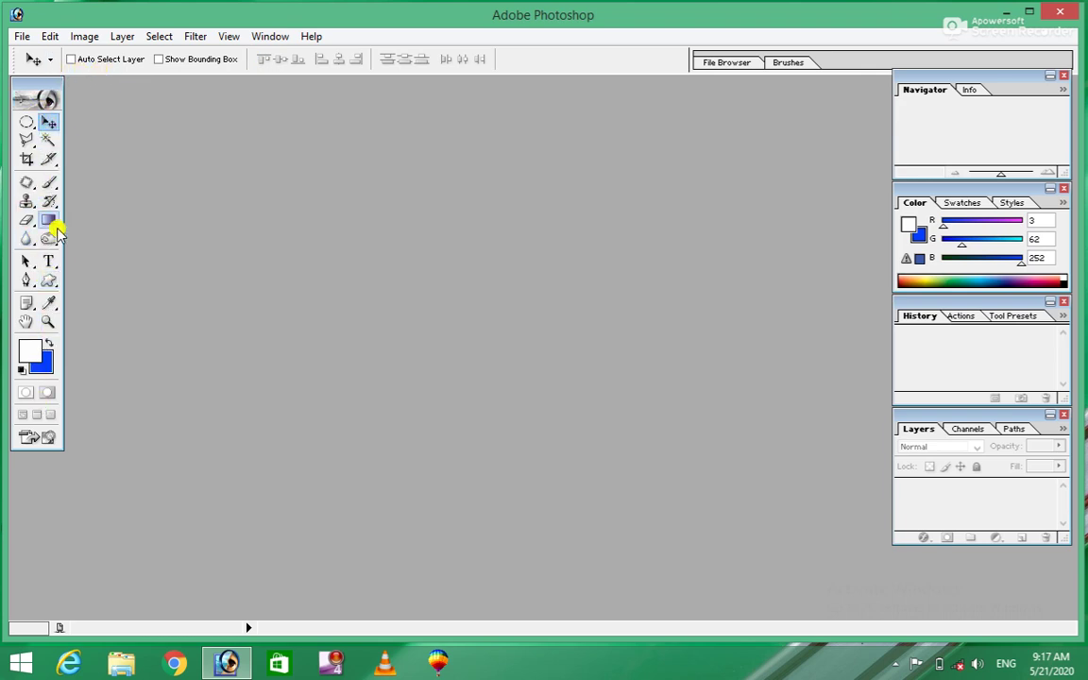
left_click_drag(49, 221, 184, 219)
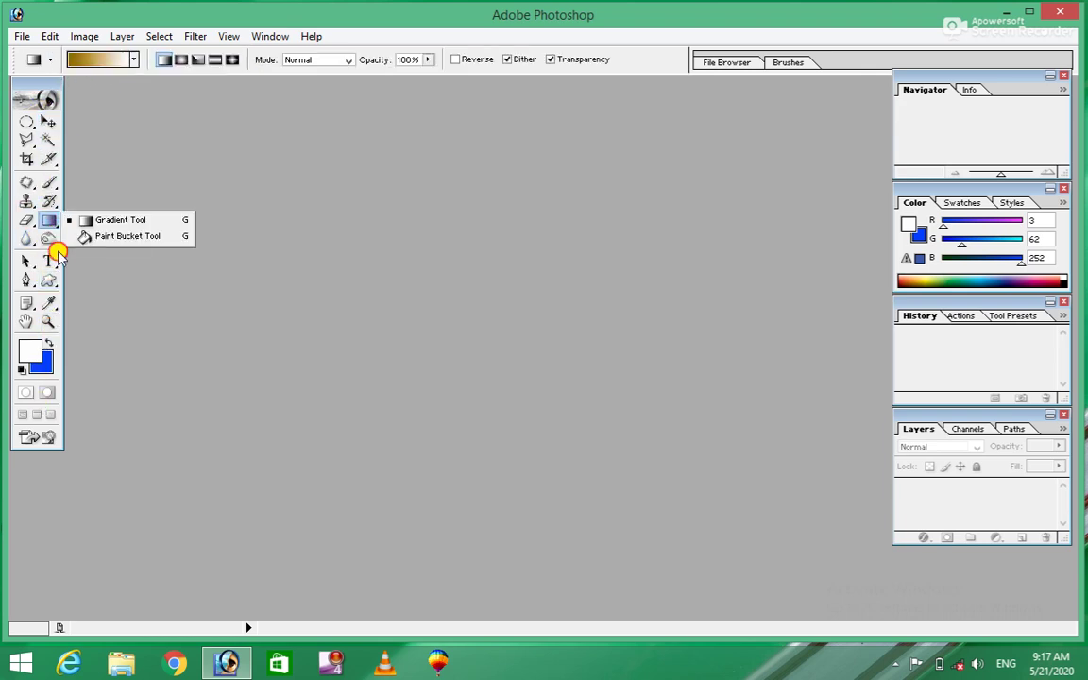
left_click(47, 124)
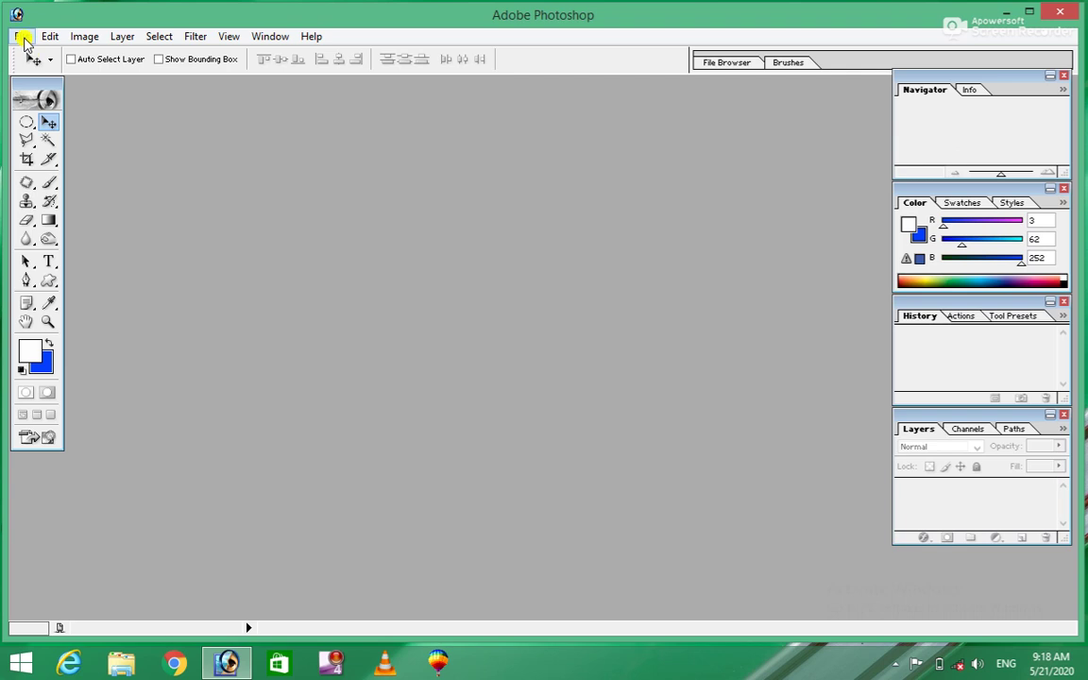
left_click(23, 37)
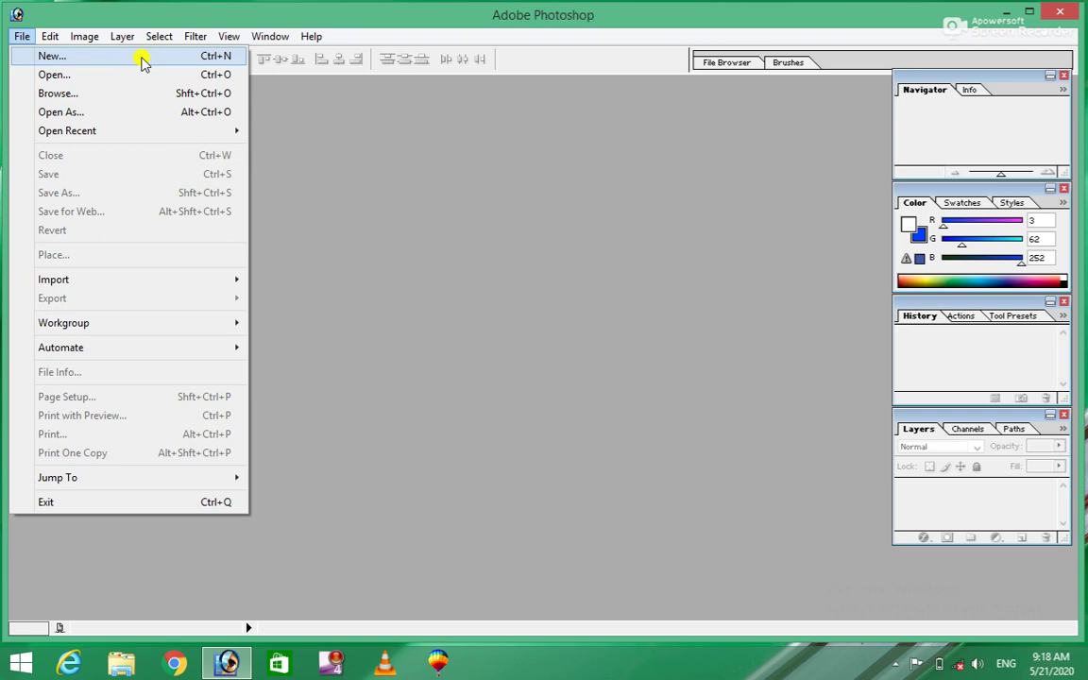
- Choose File > New to bring up the new-document settings
left_click(142, 58)
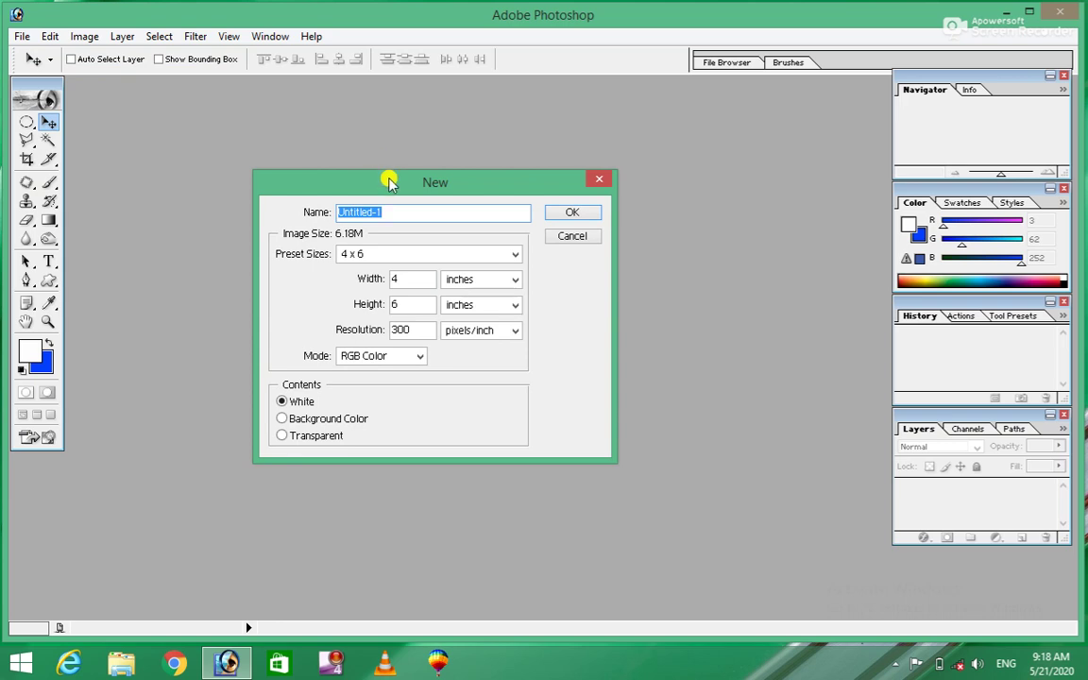
- Move the New dialog aside, name the document 'photo', and list the preset sizes
left_click_drag(389, 181, 354, 123)
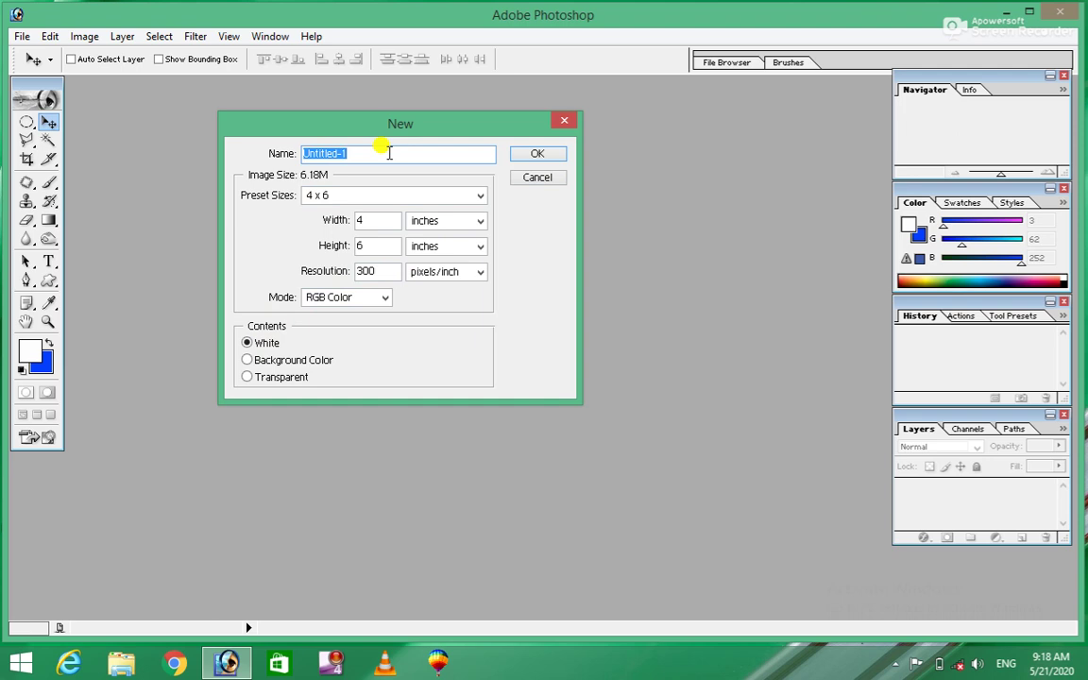
type("photo")
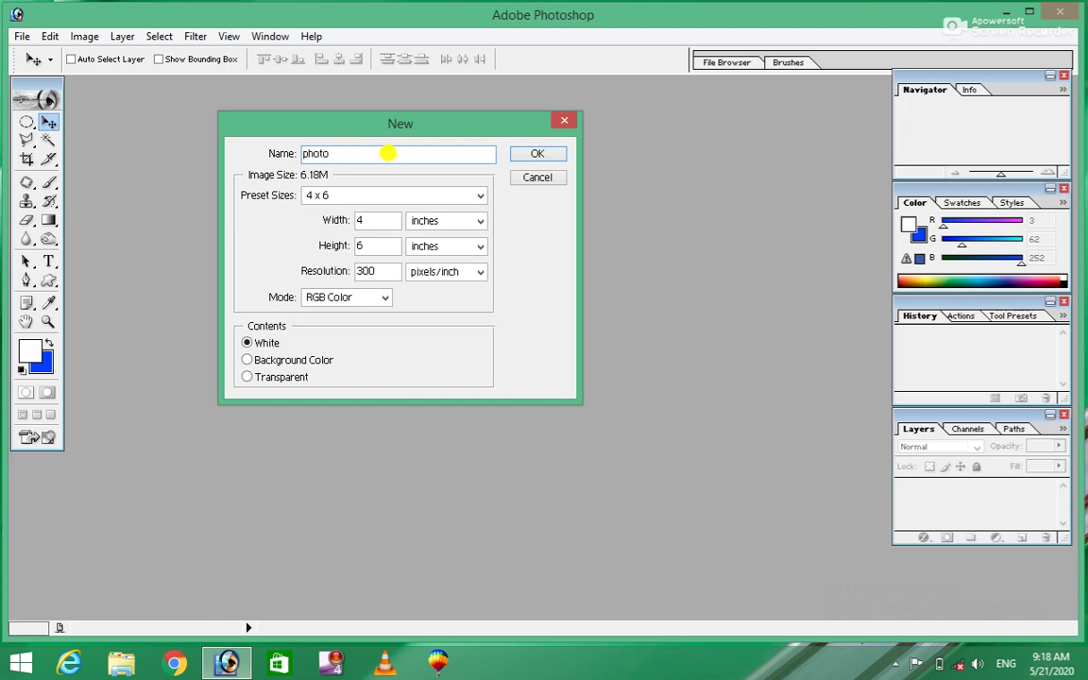
left_click(478, 198)
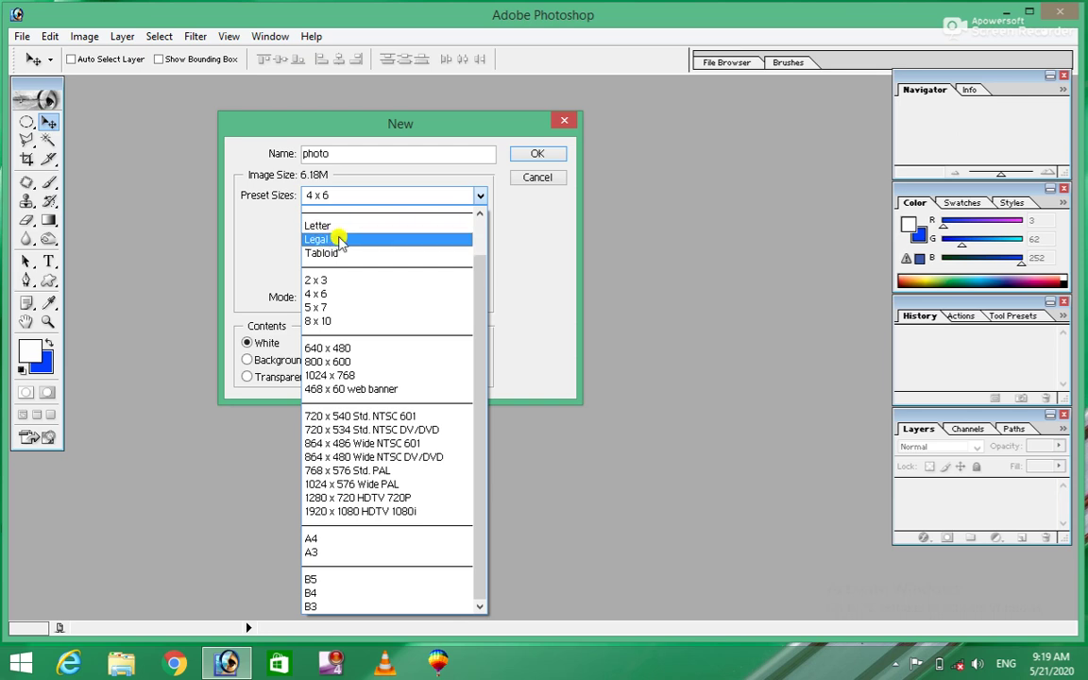
- Keep the 4 x 6 preset at 300 pixels/inch and show the colour mode choices
left_click(322, 296)
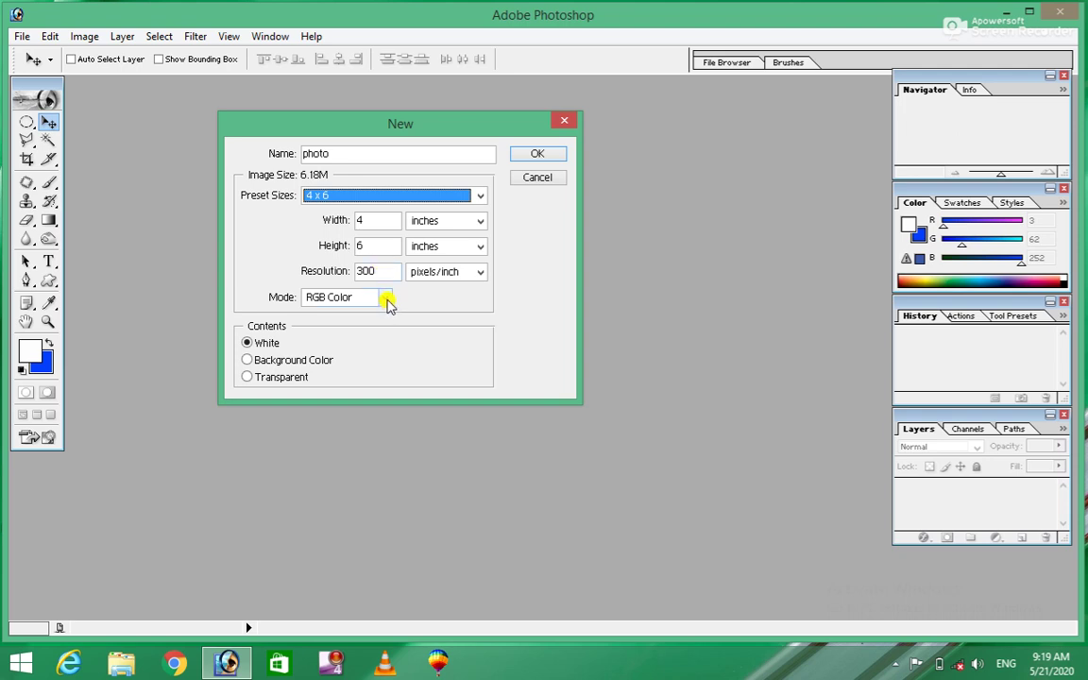
left_click(379, 271)
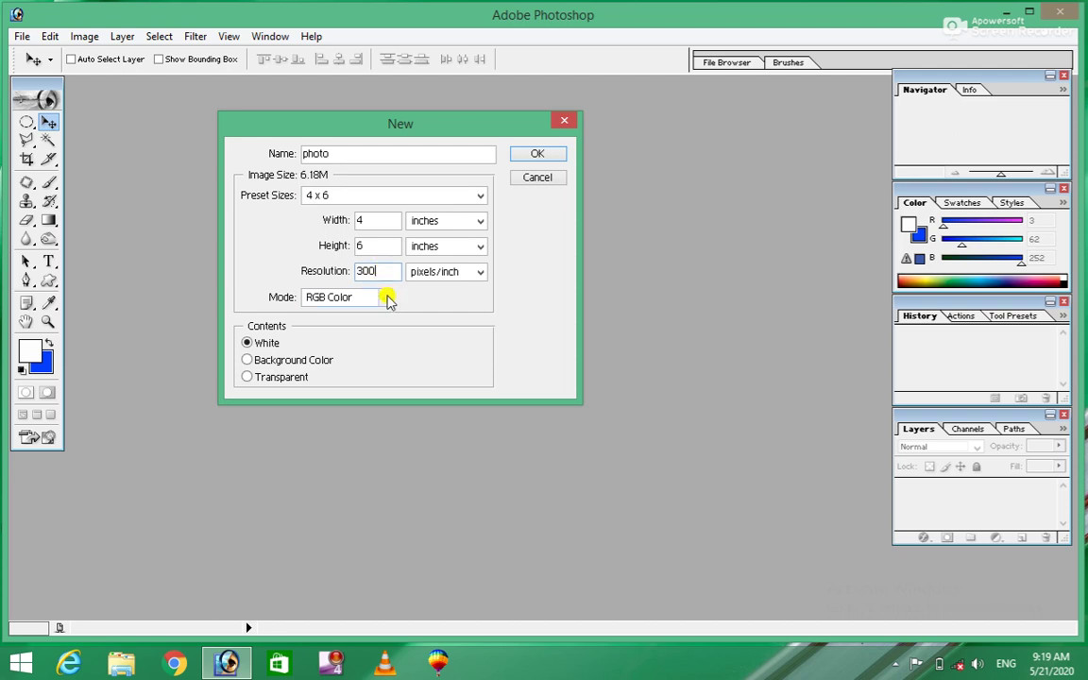
left_click(389, 298)
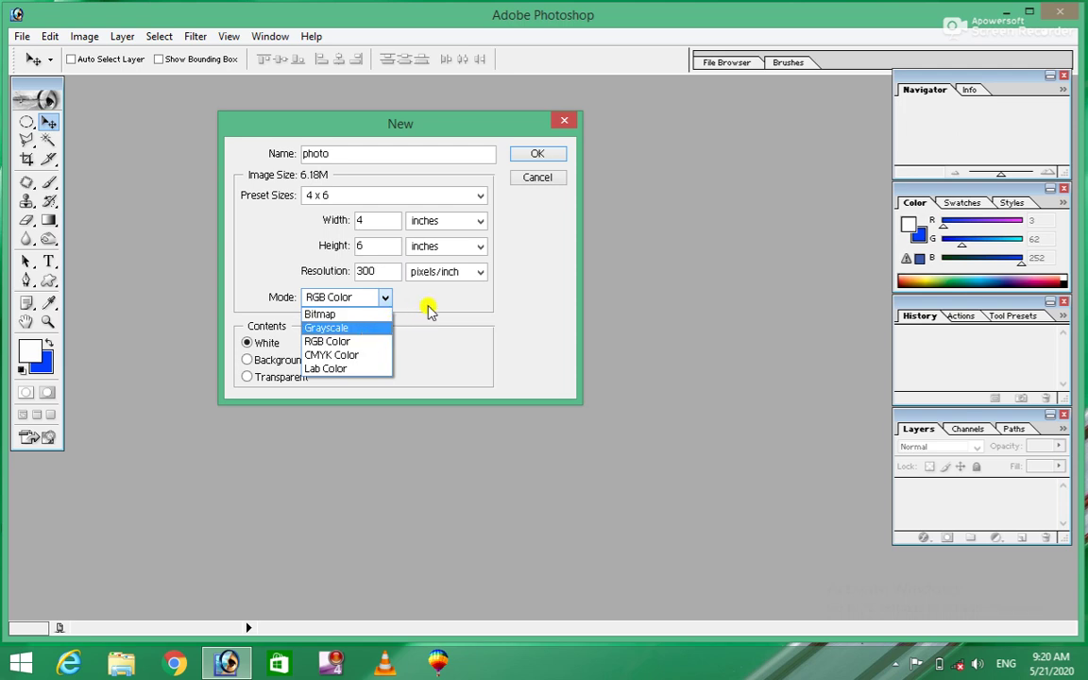
- Keep RGB Color with White contents and create the 'photo' document
left_click(429, 302)
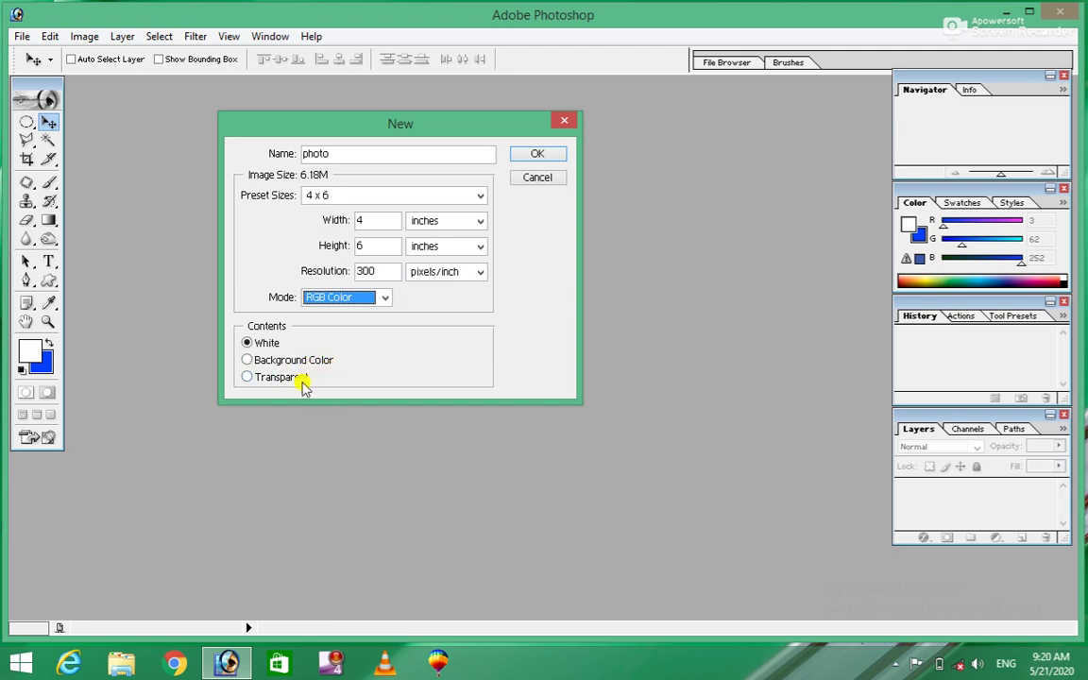
left_click(246, 378)
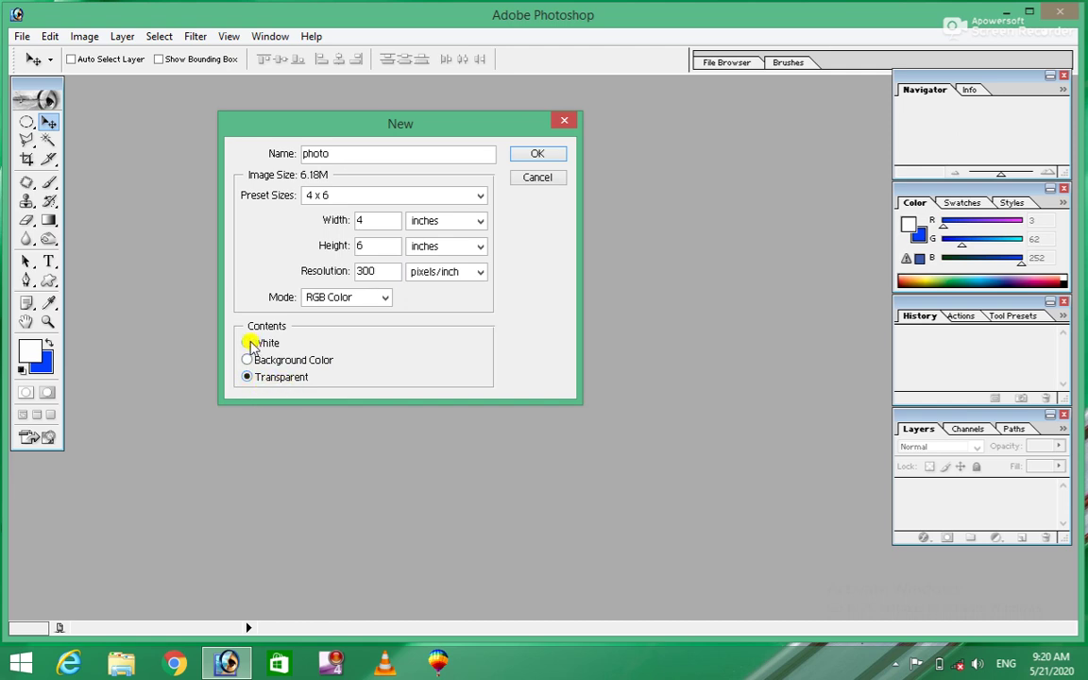
left_click(537, 154)
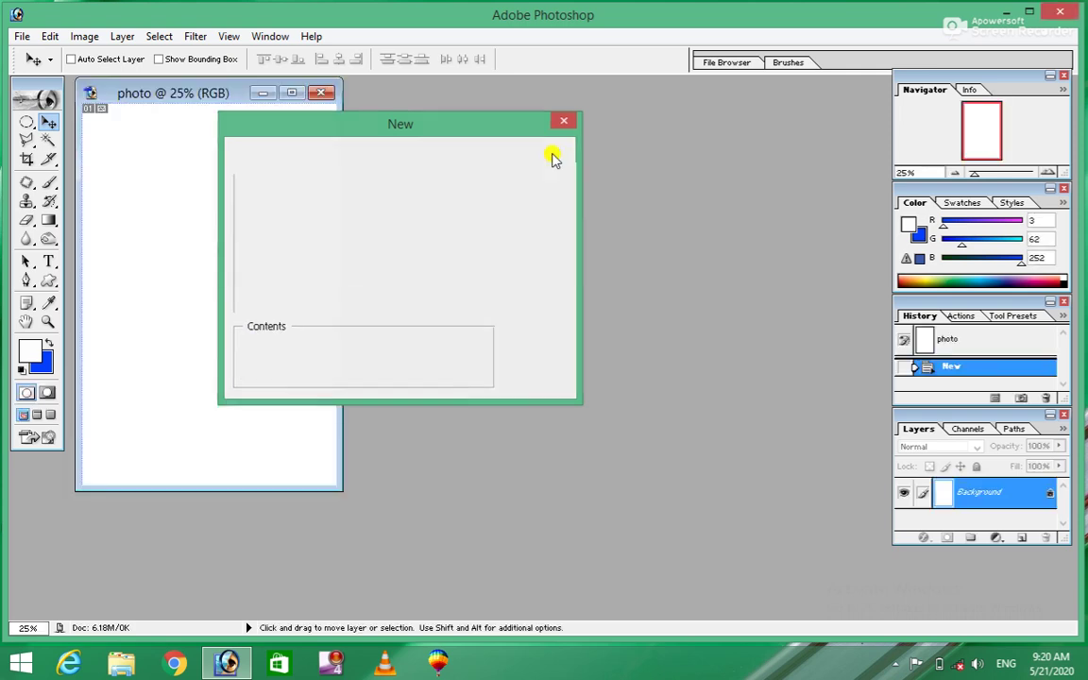
- Maximize, restore and move the 'photo' window right, close it, and start a new document
double_click(159, 95)
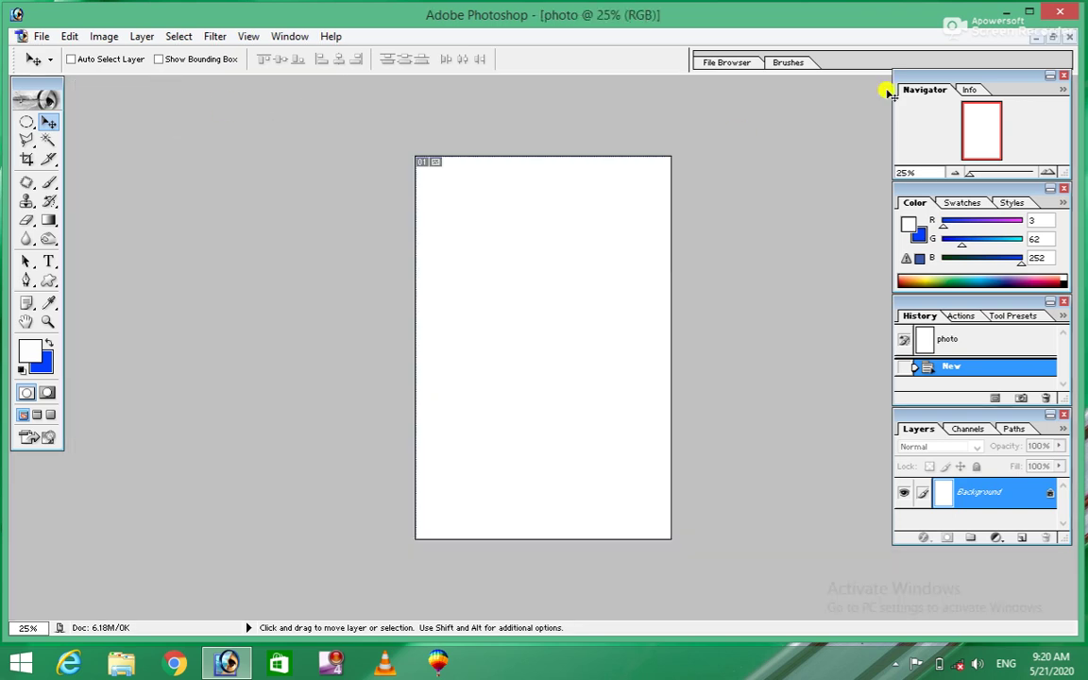
left_click(1053, 36)
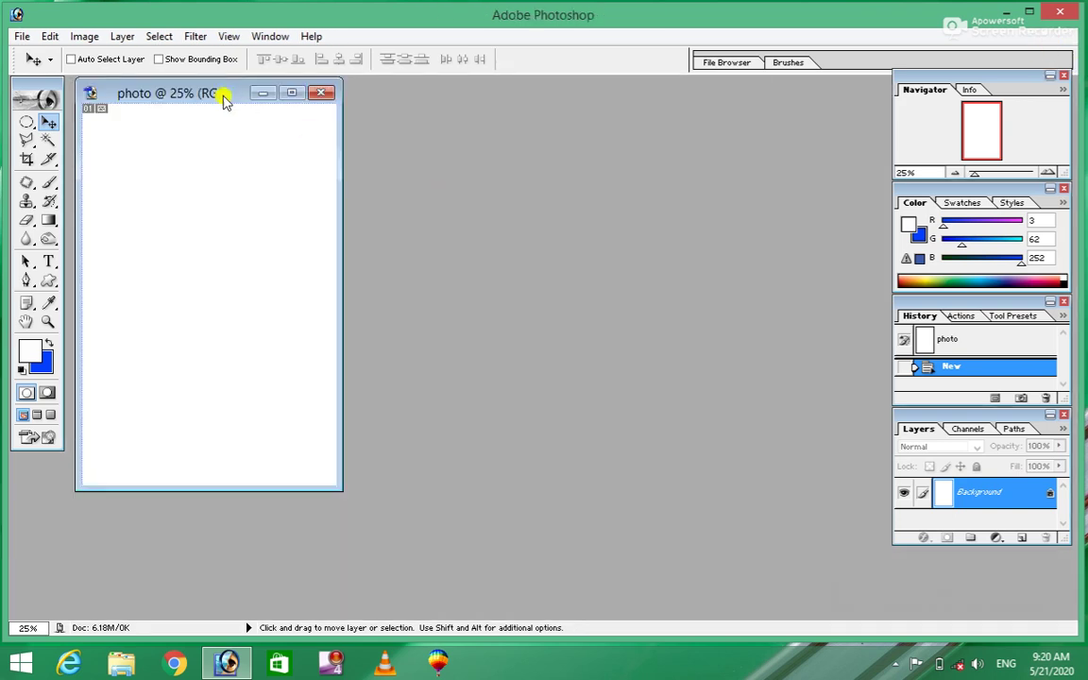
left_click_drag(207, 98, 359, 106)
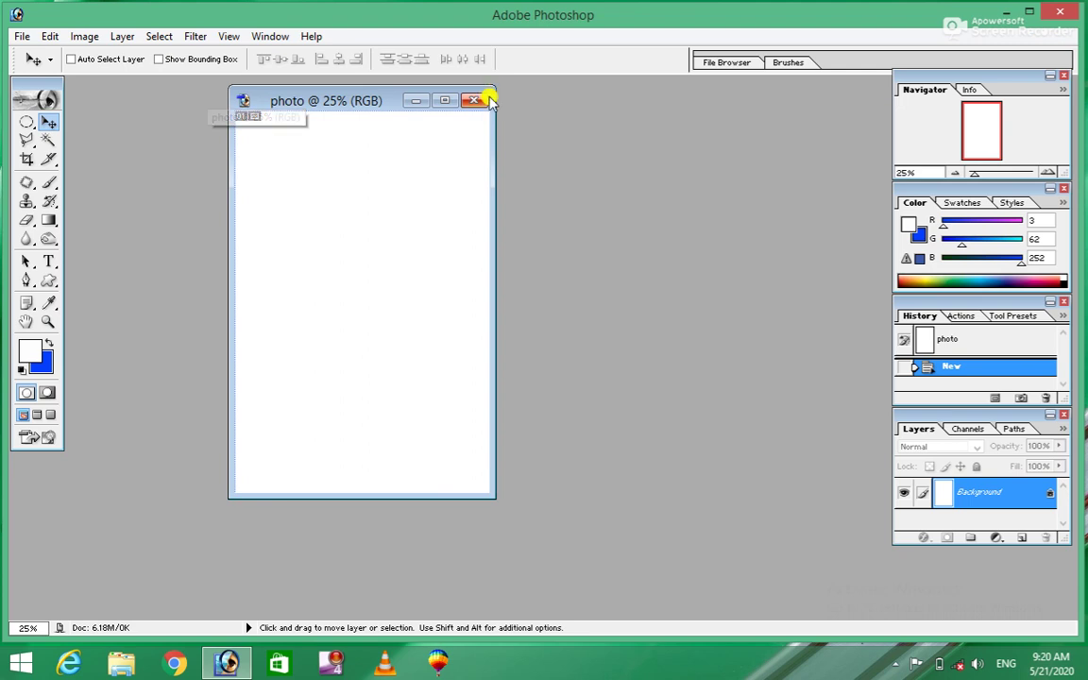
left_click(474, 101)
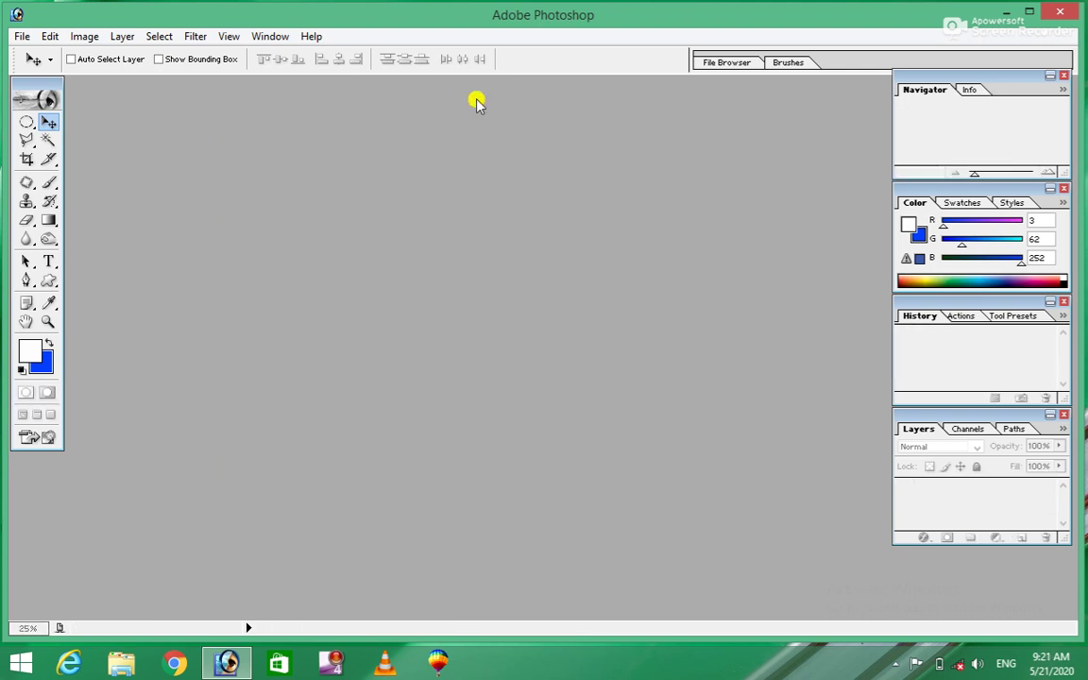
key("ctrl+n")
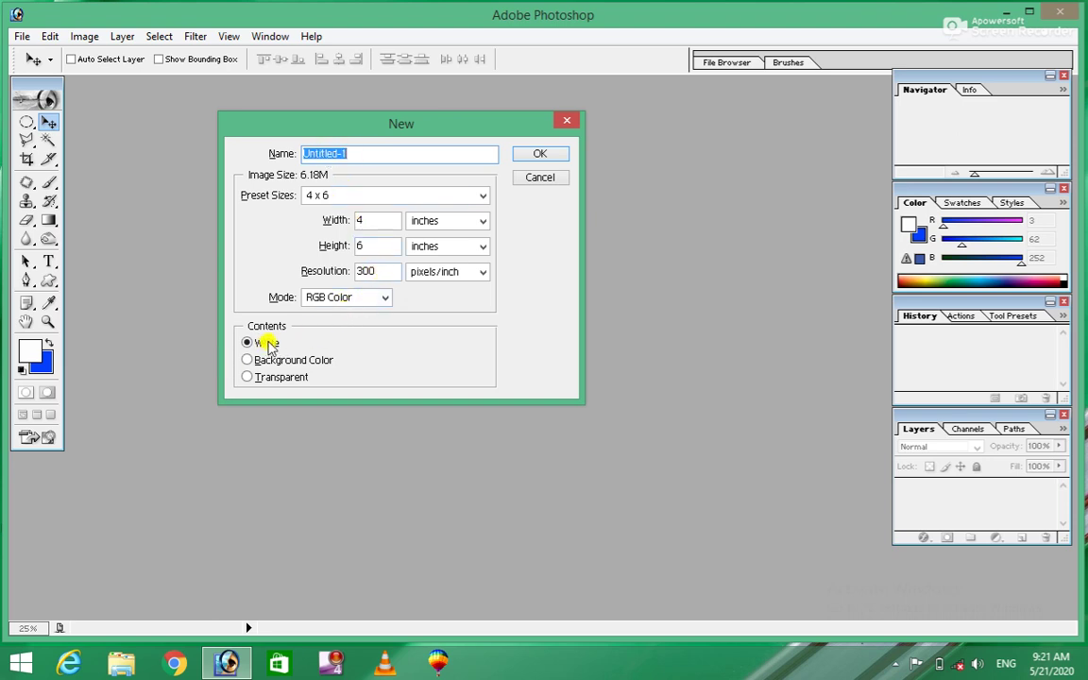
- Create Untitled-1 with the default 4 x 6 white settings and move its window right
left_click(545, 154)
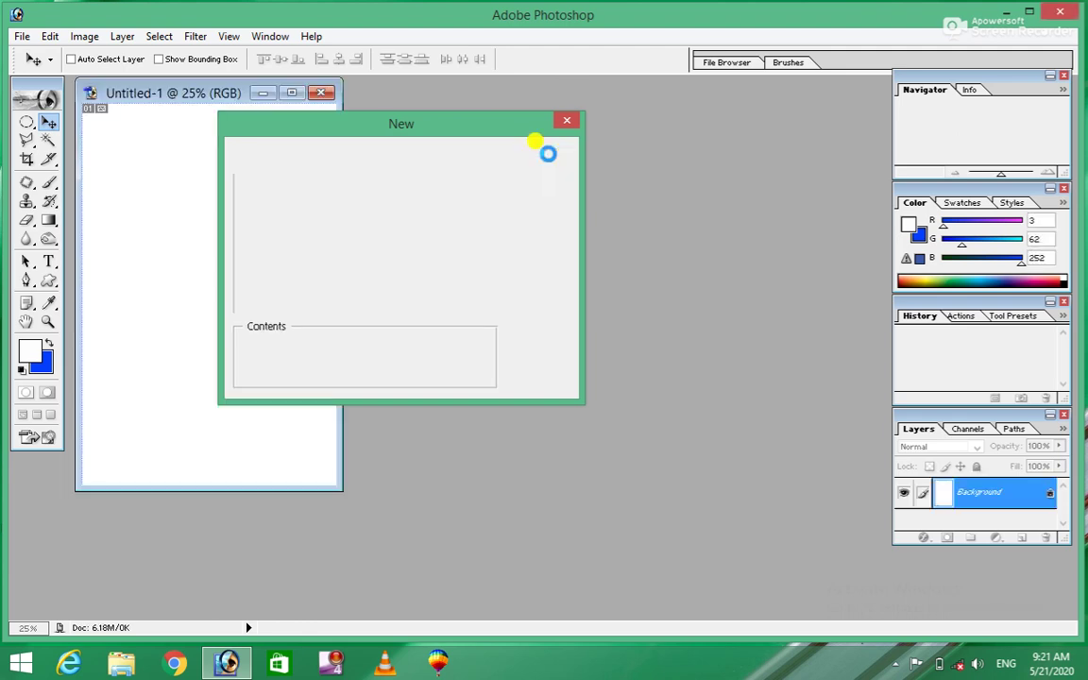
left_click_drag(167, 93, 321, 90)
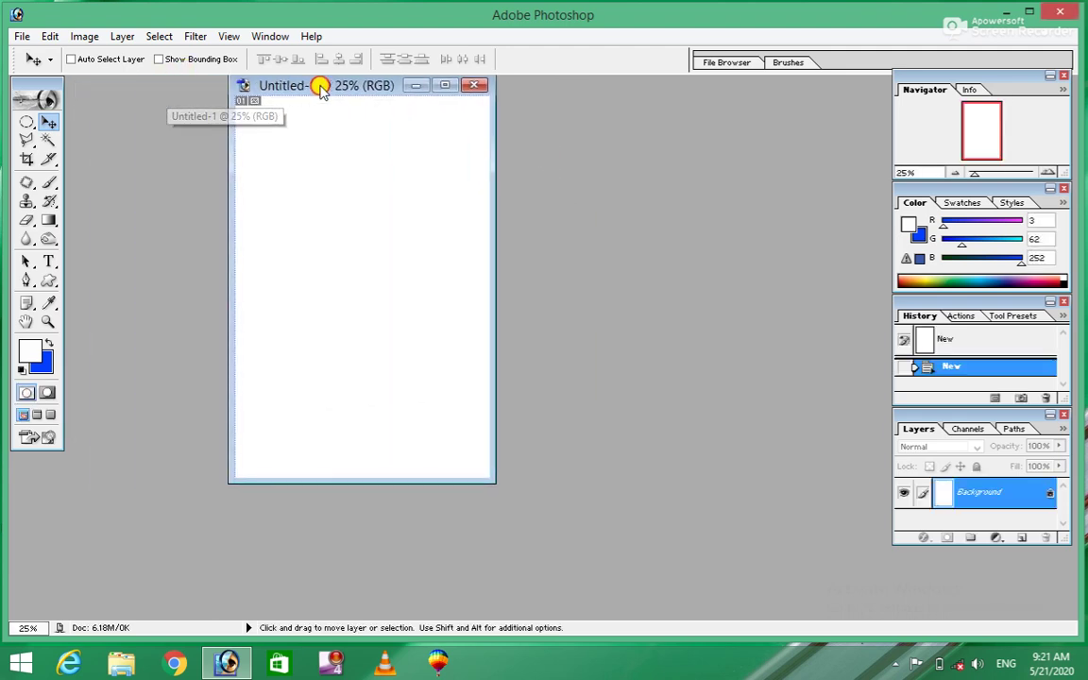
left_click(21, 35)
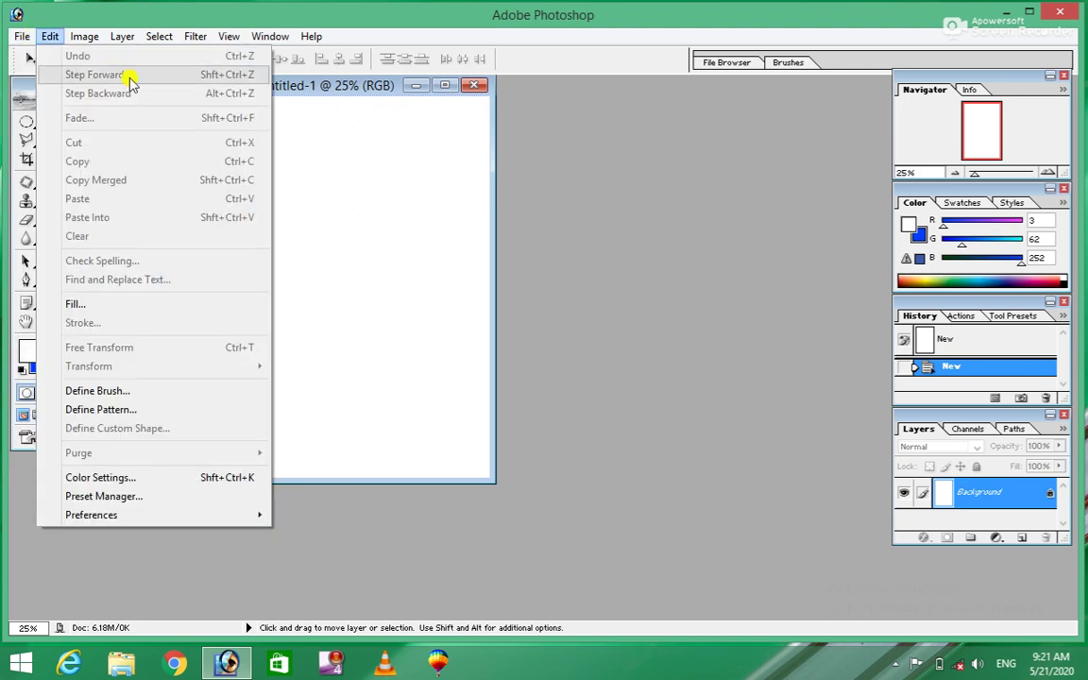
left_click(384, 144)
left_click(23, 36)
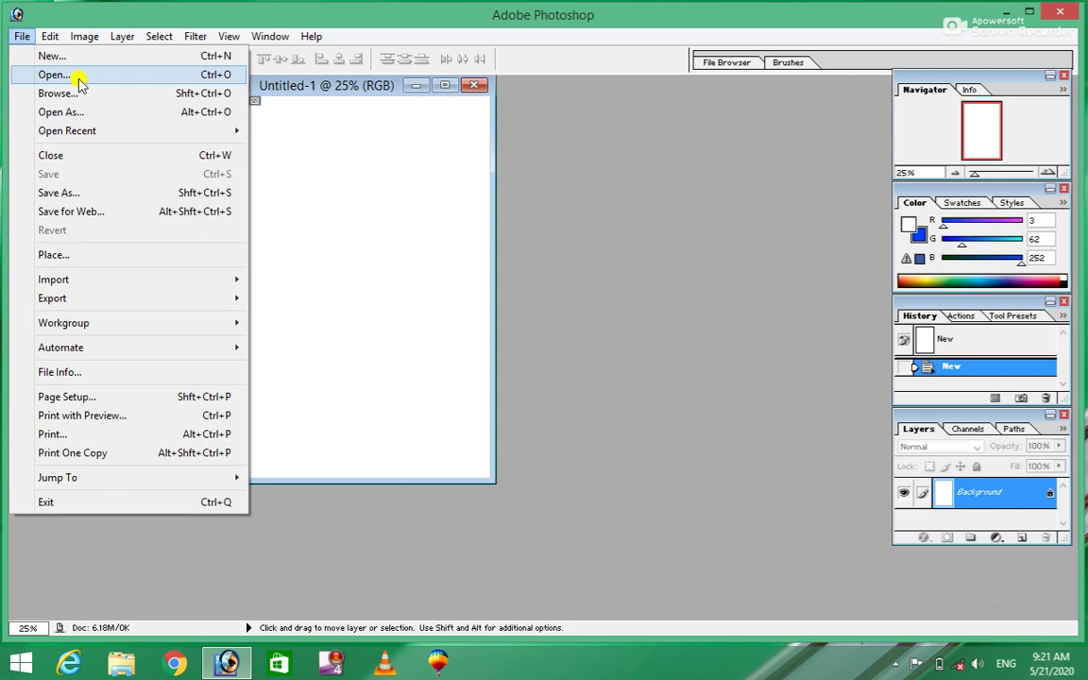
left_click(78, 79)
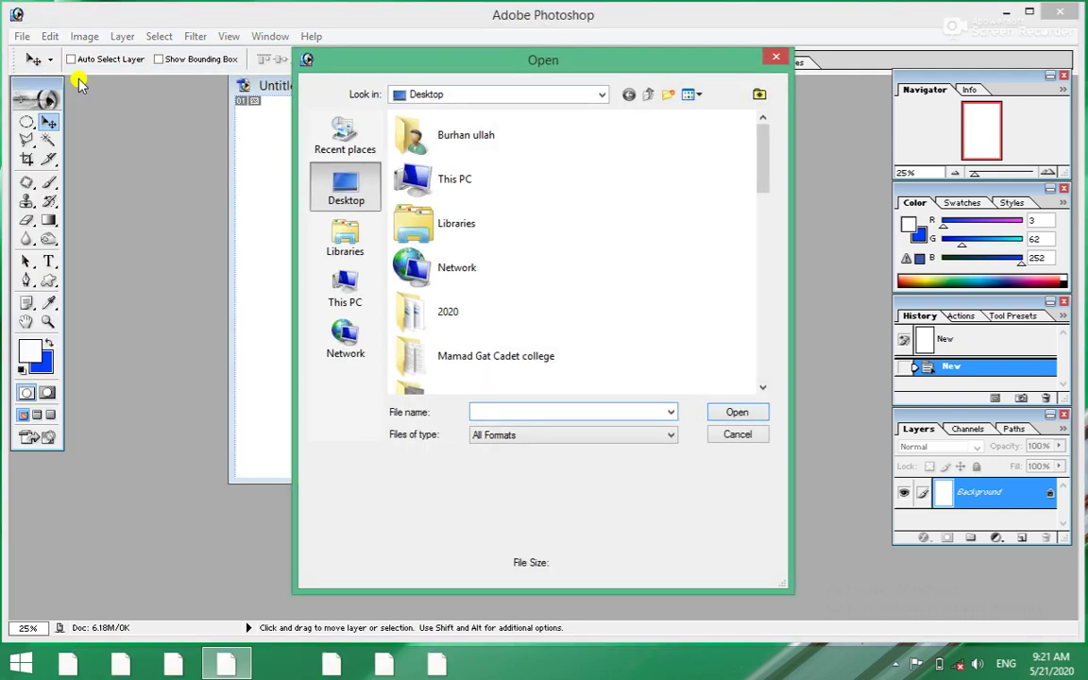
double_click(450, 315)
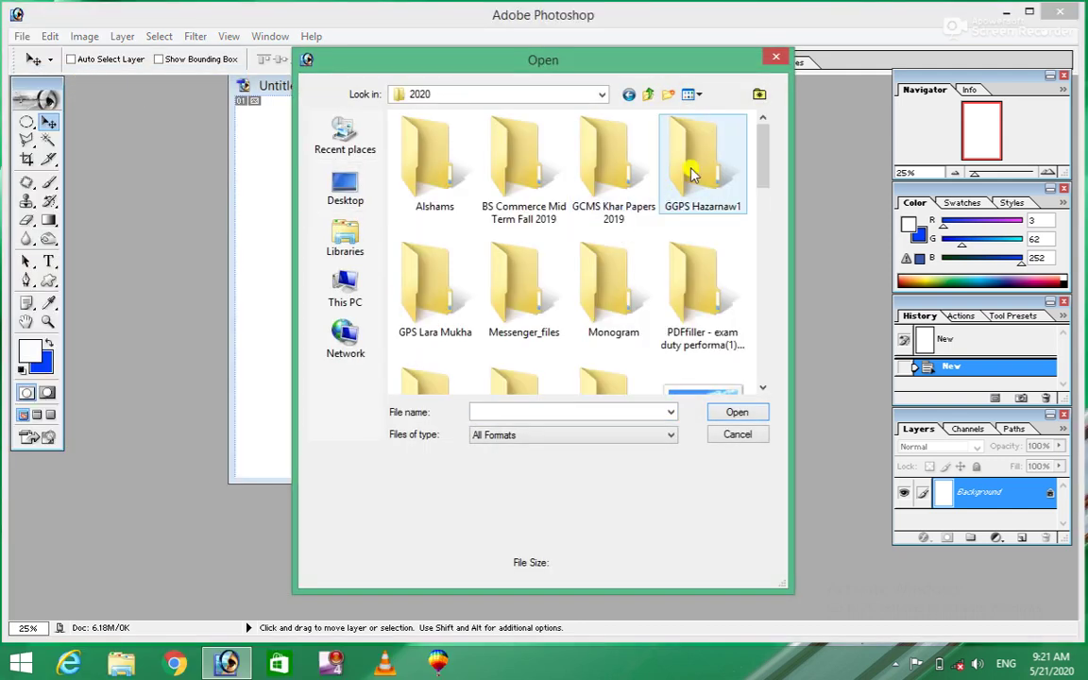
mouse_move(765, 153)
left_mouse_down()
mouse_move(767, 324)
mouse_move(765, 303)
left_mouse_up()
left_click(519, 212)
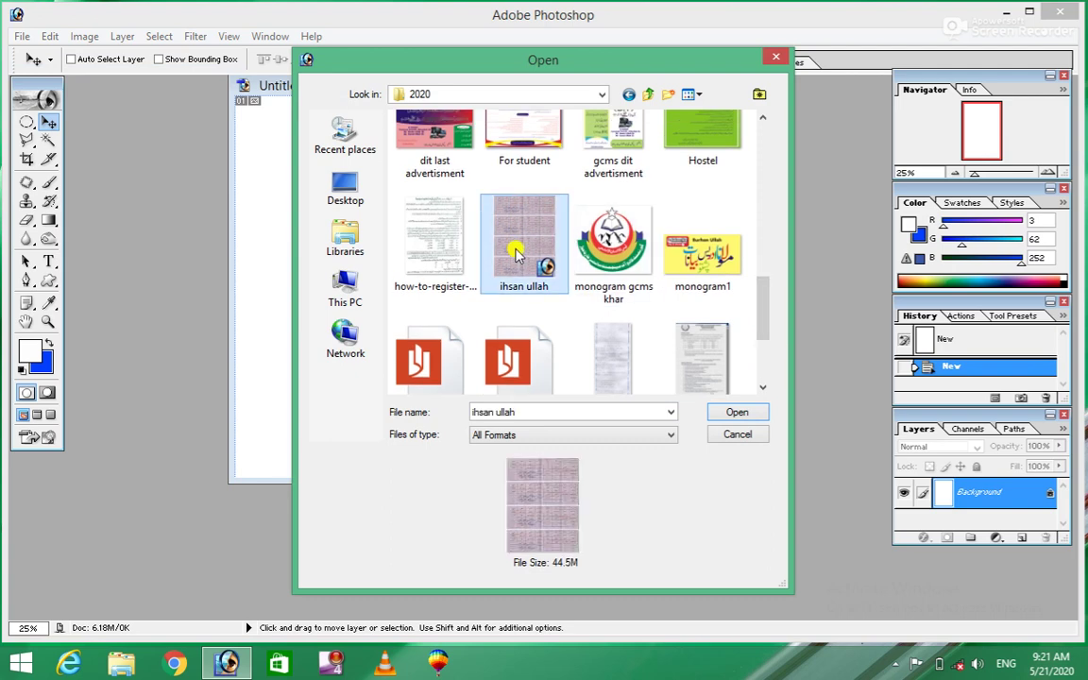
left_click(737, 413)
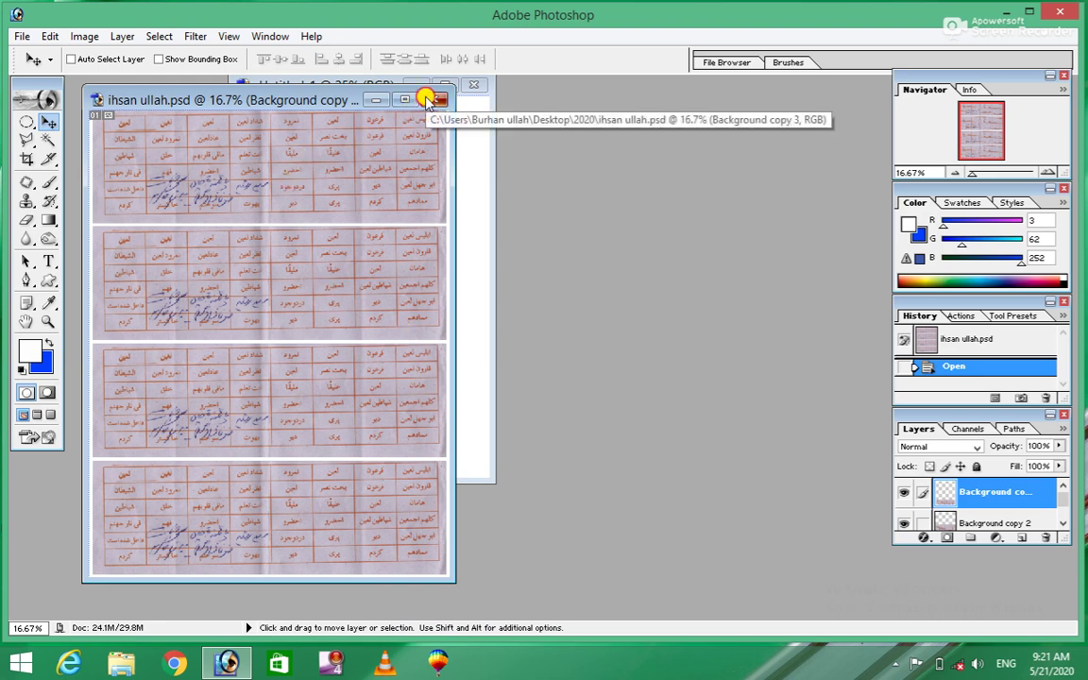
left_click(427, 101)
left_click(21, 36)
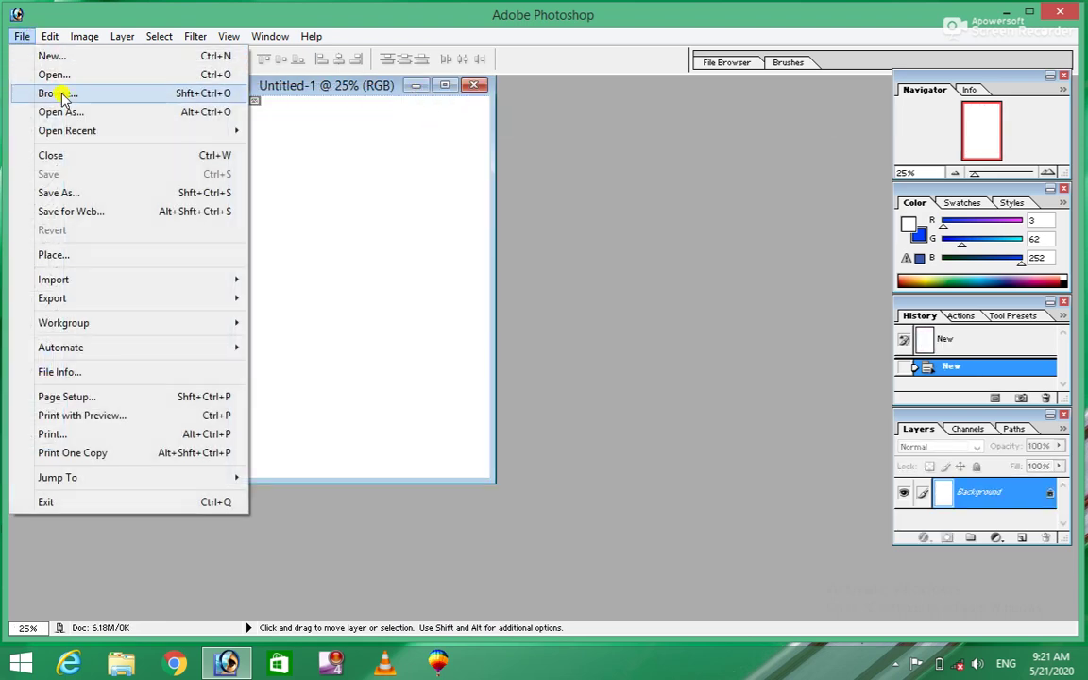
left_click(66, 97)
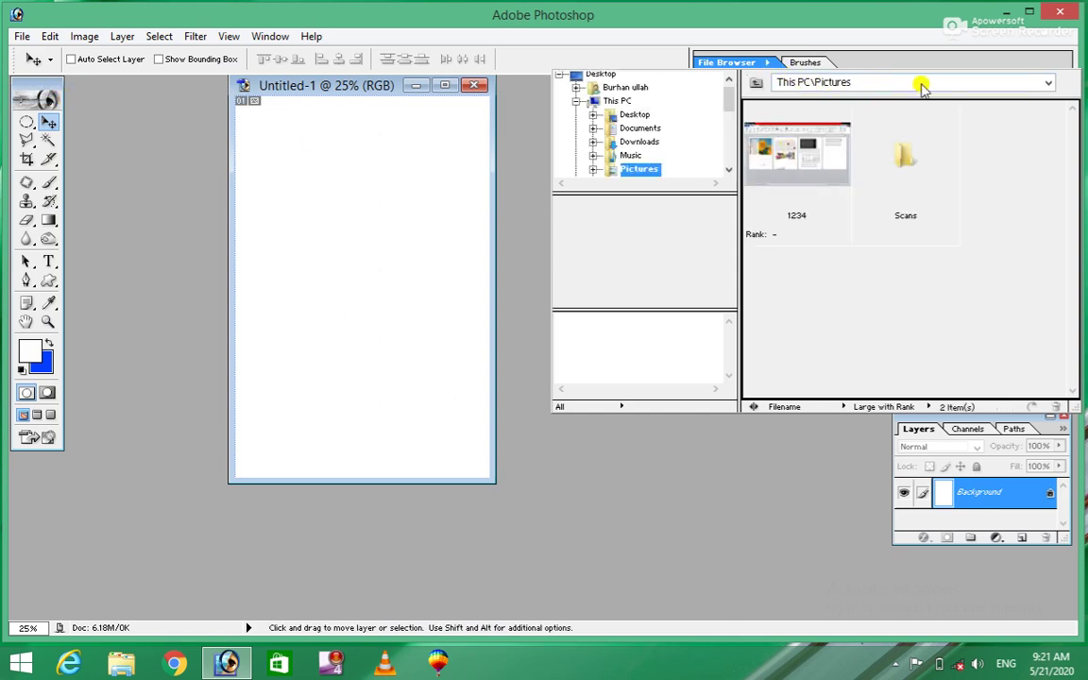
left_click(1050, 83)
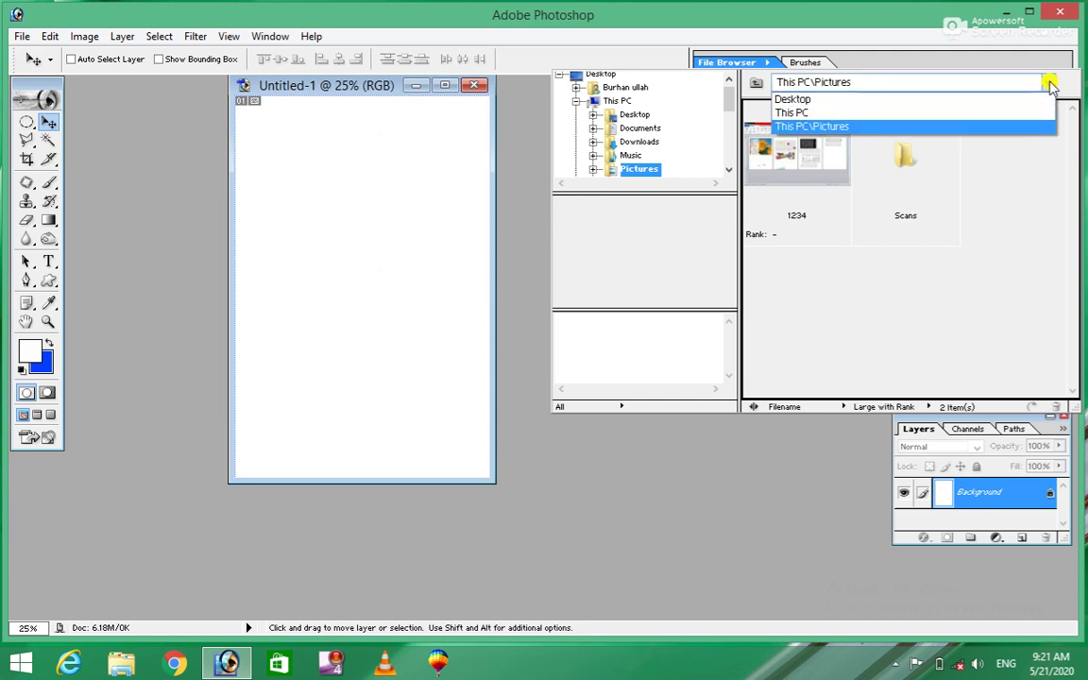
left_click(790, 101)
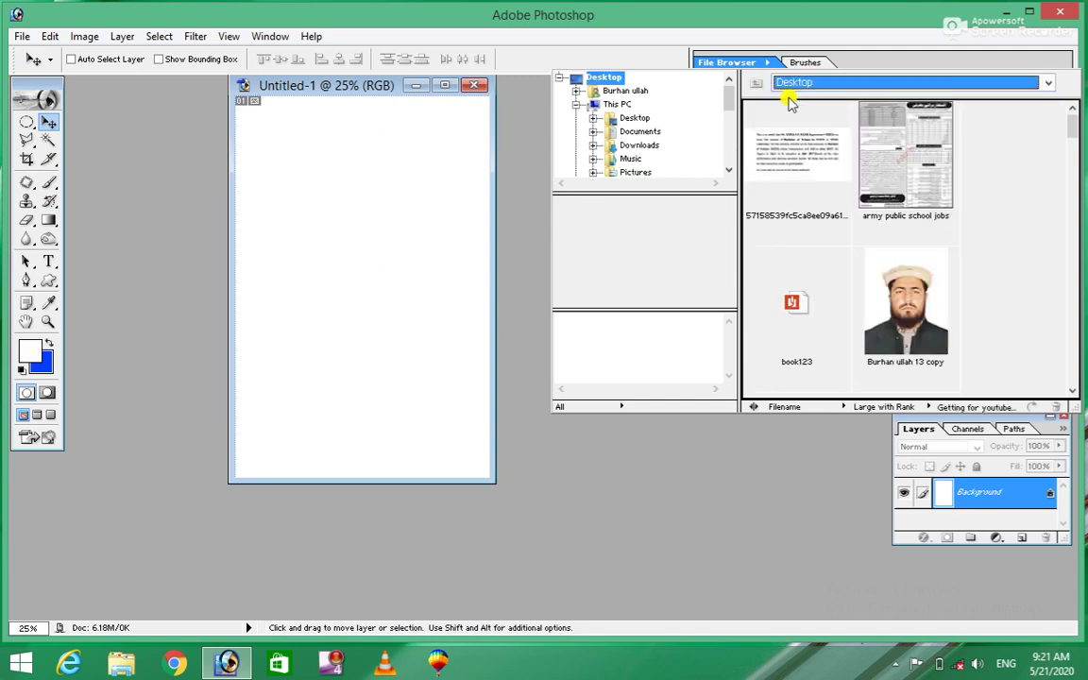
left_click_drag(1073, 129, 1072, 177)
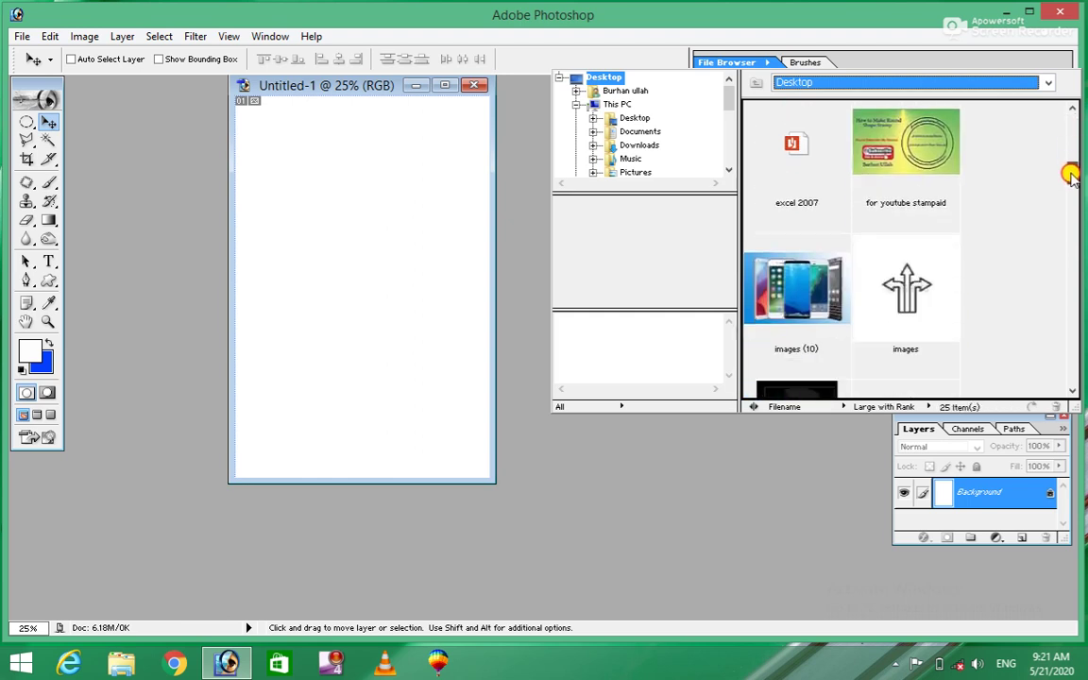
left_click(909, 137)
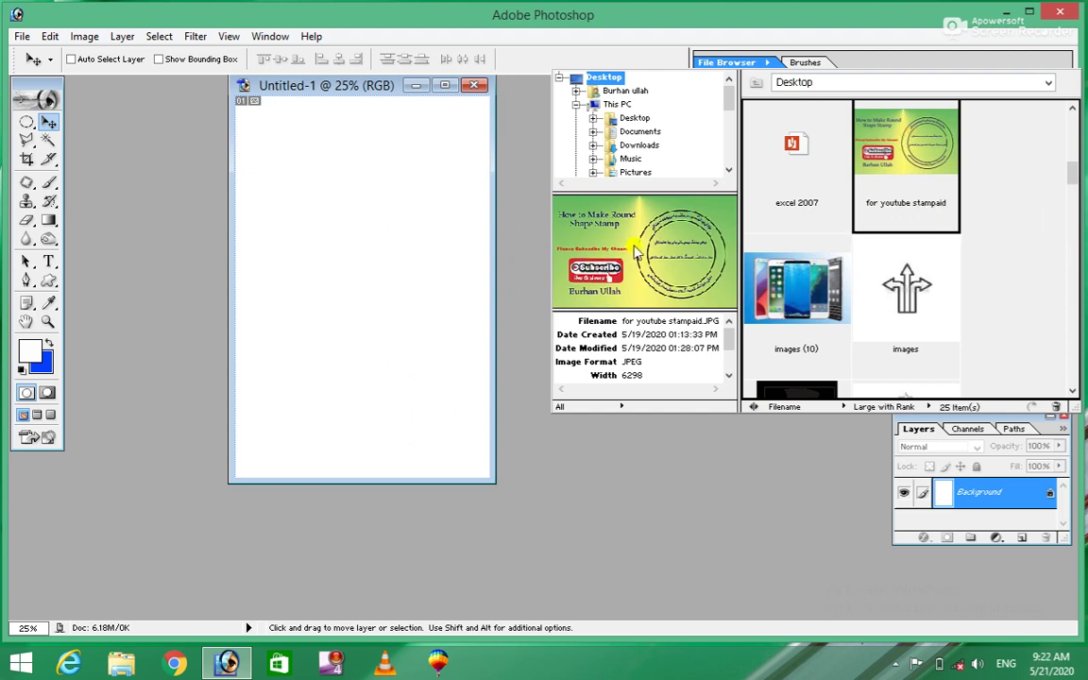
left_click(915, 158)
left_click_drag(914, 158, 367, 212)
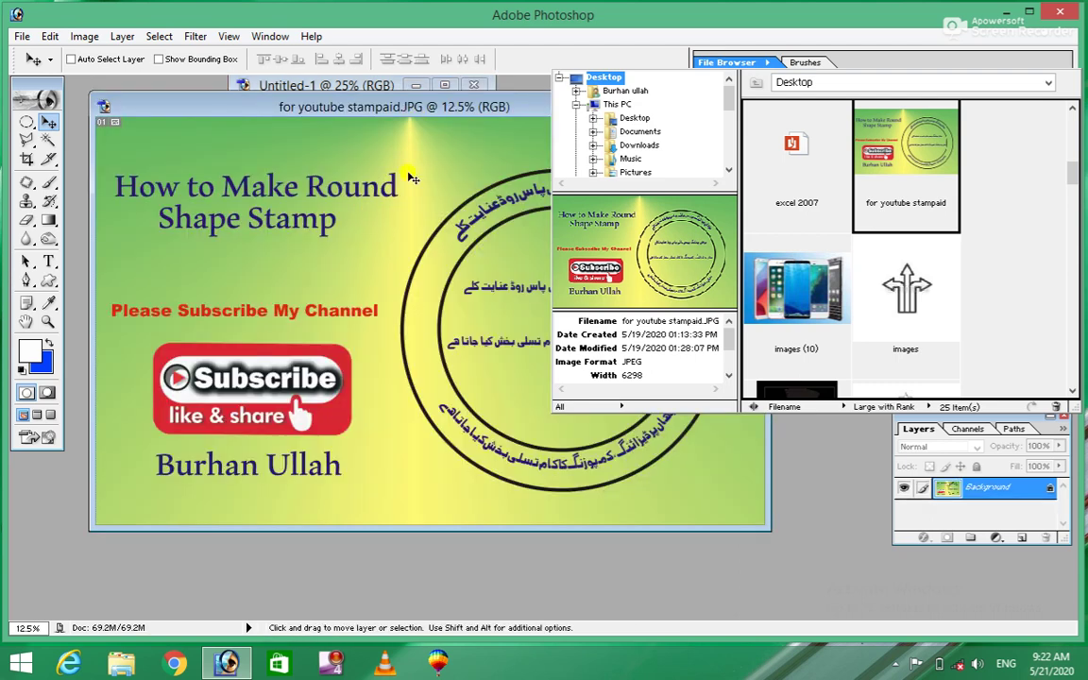
left_click(370, 154)
left_click(753, 105)
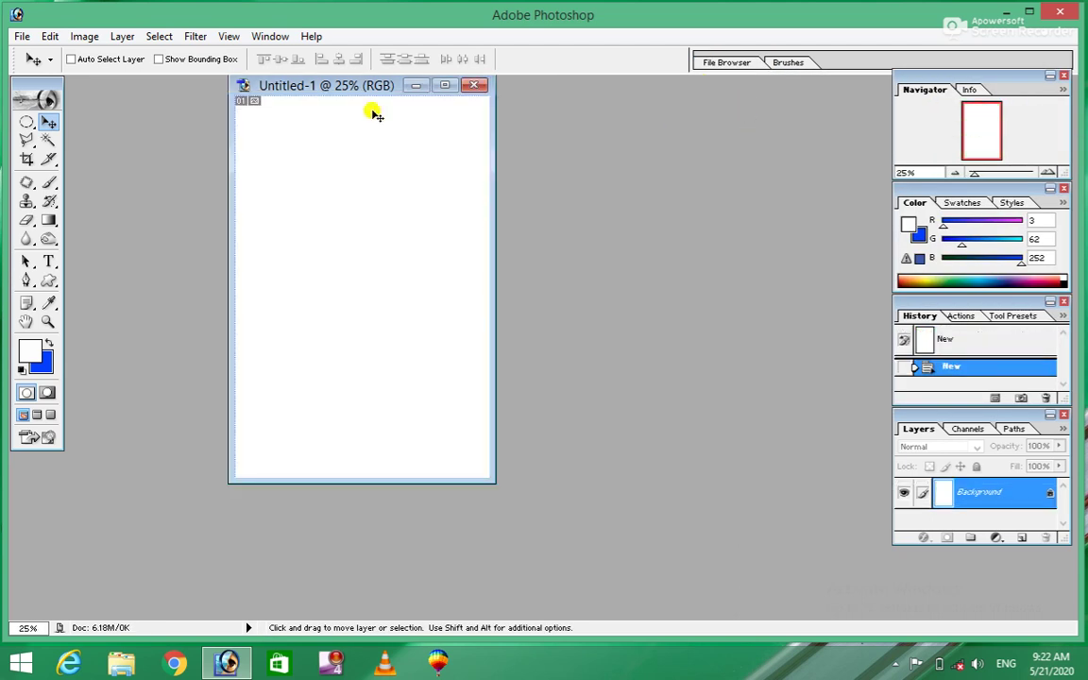
- Open 'for youtube stampaid.JPG' from its thumbnail in the File Browser
left_click(20, 36)
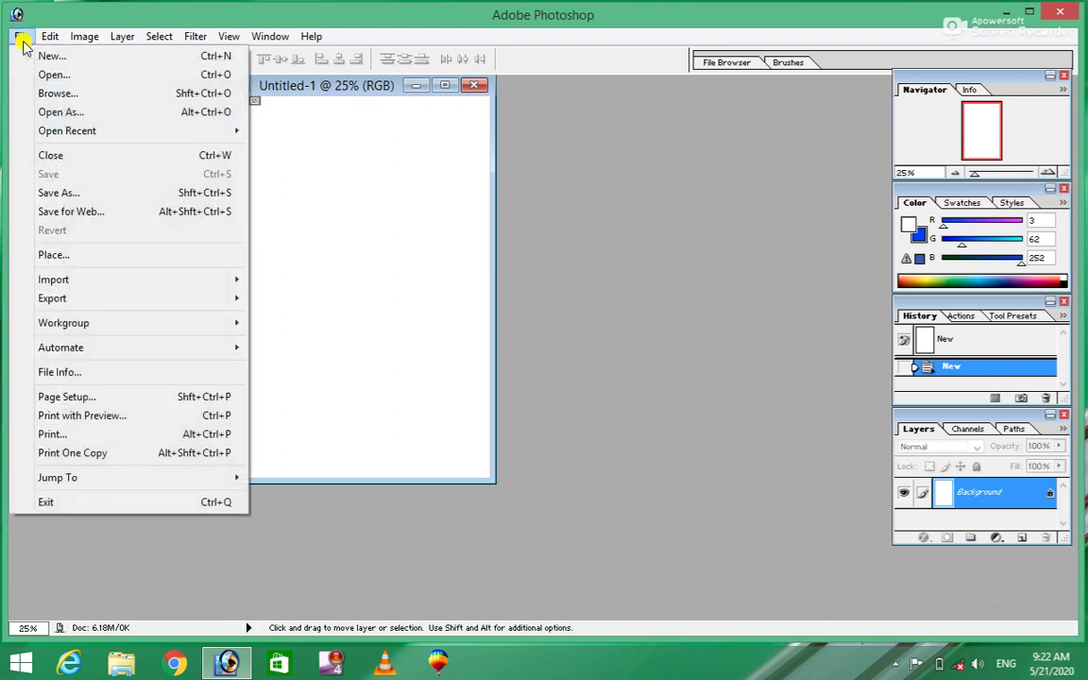
left_click(73, 97)
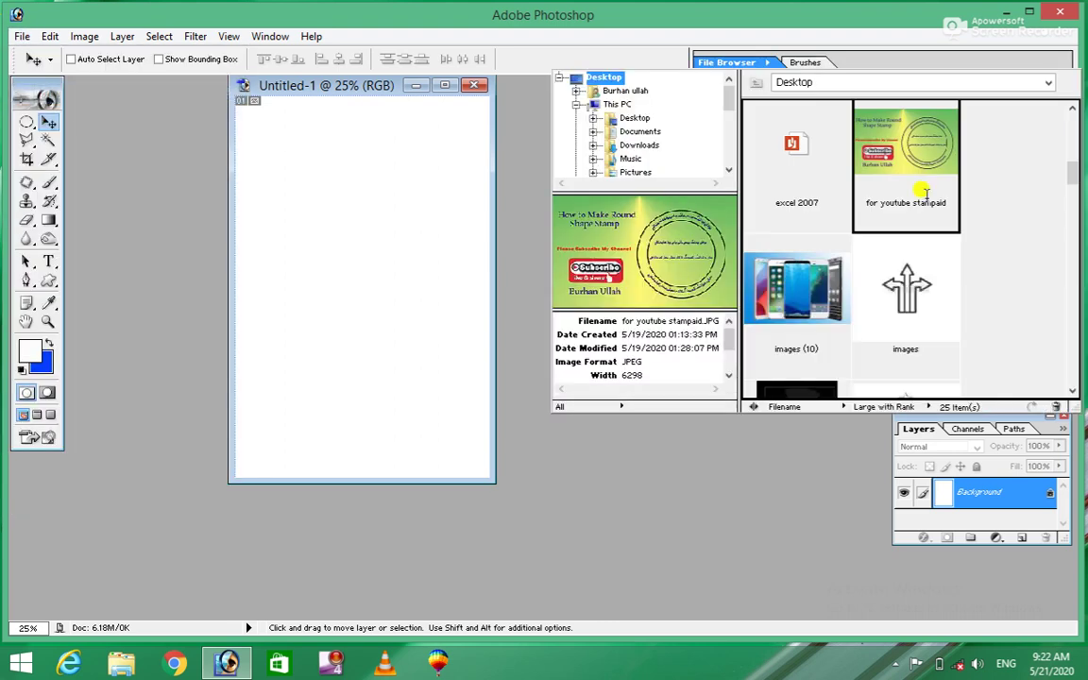
double_click(910, 140)
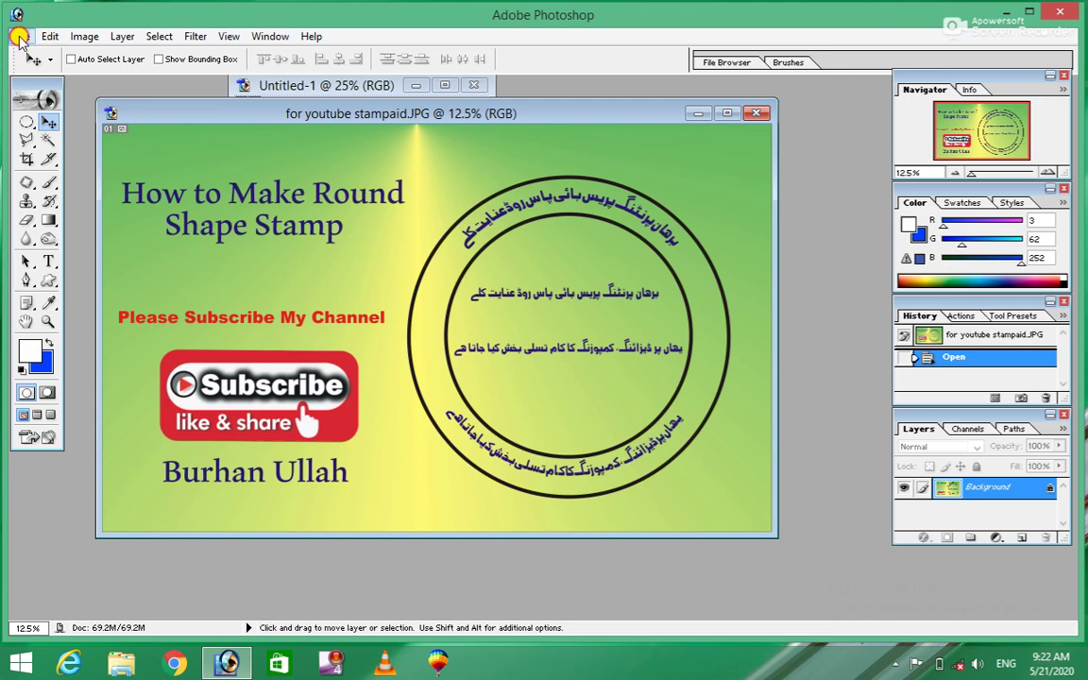
left_click(19, 38)
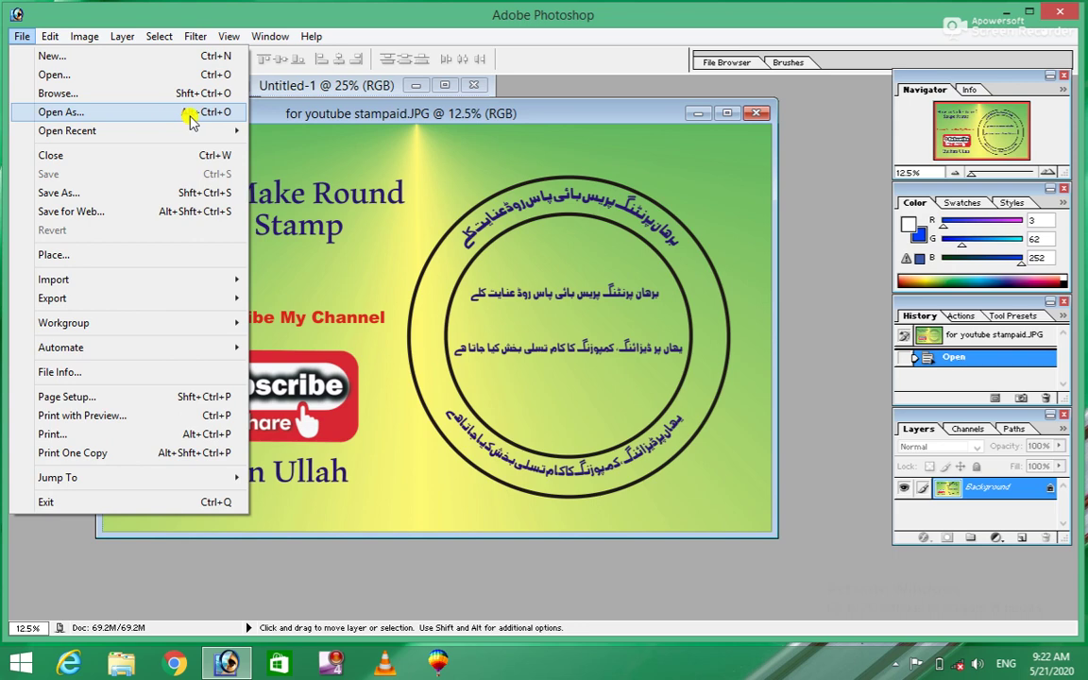
left_click(190, 113)
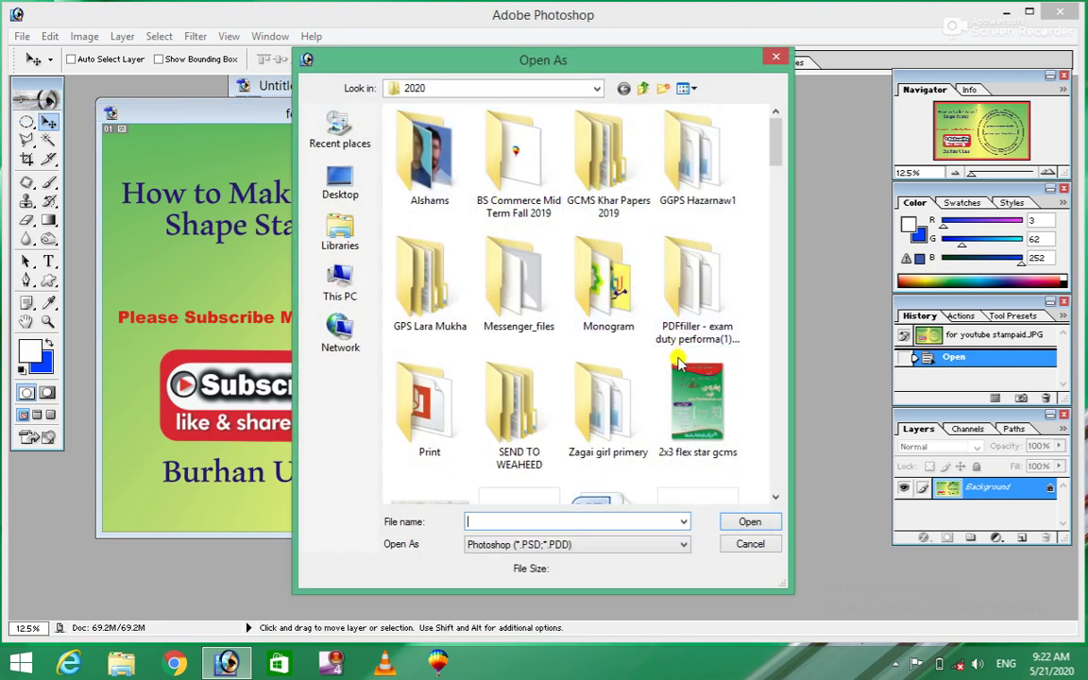
left_click(691, 427)
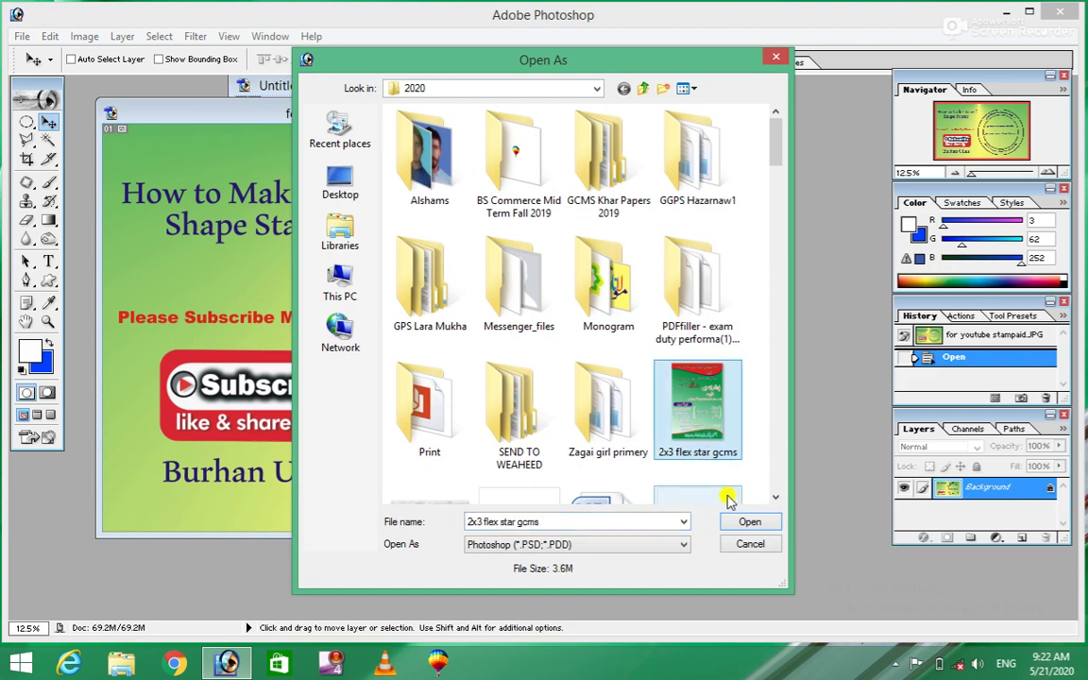
left_click(750, 522)
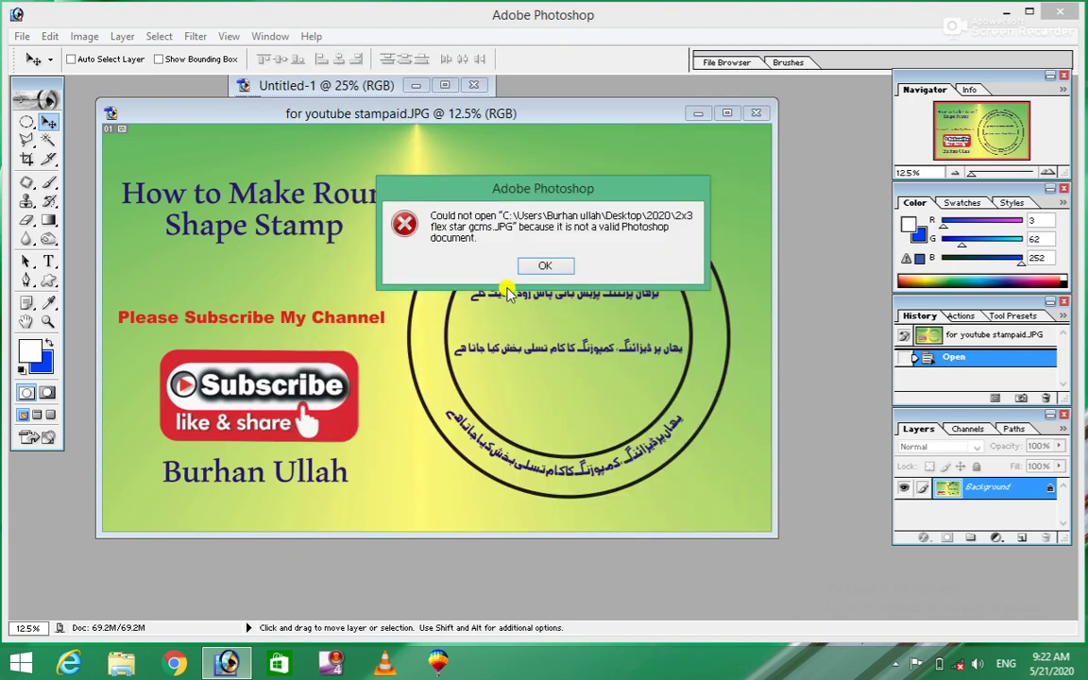
left_click(543, 266)
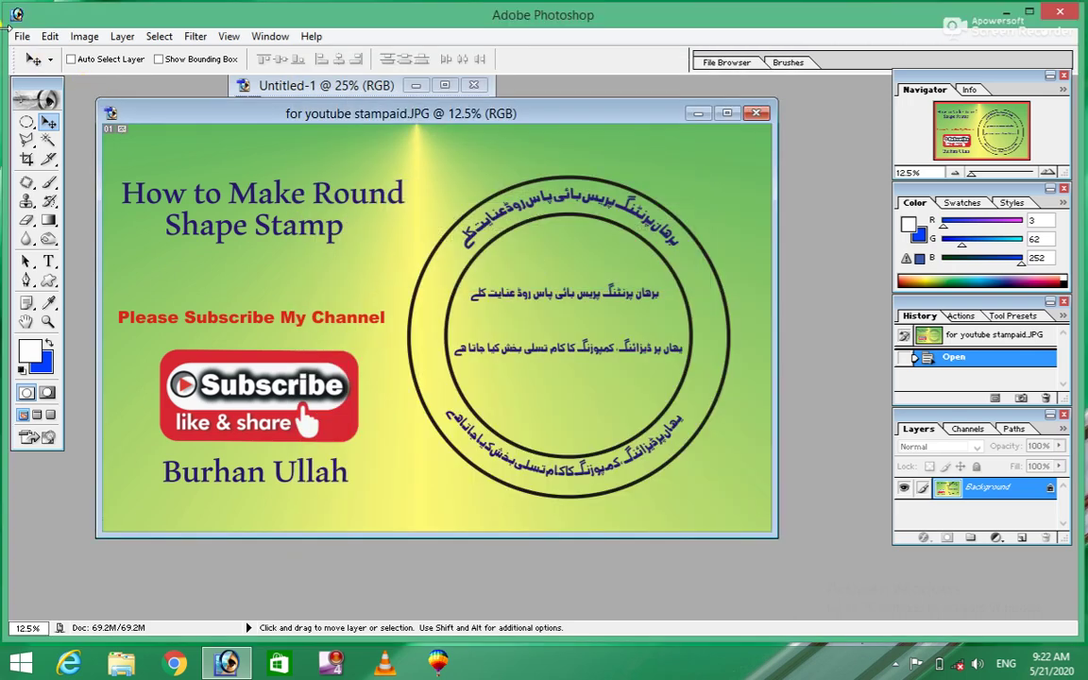
left_click(22, 37)
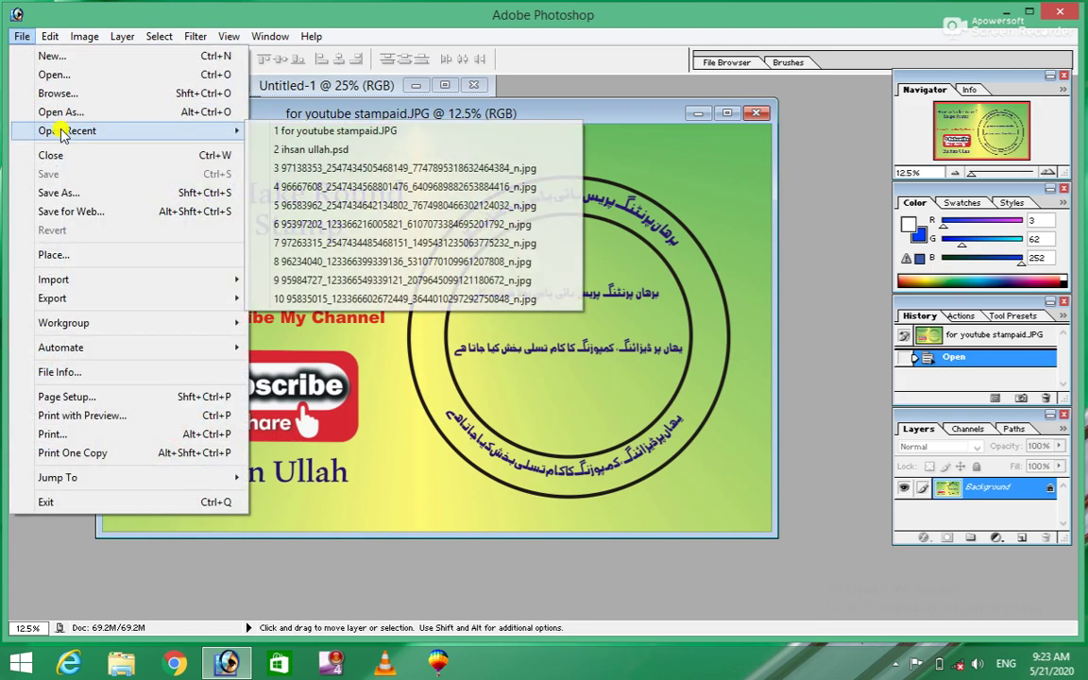
left_click(73, 114)
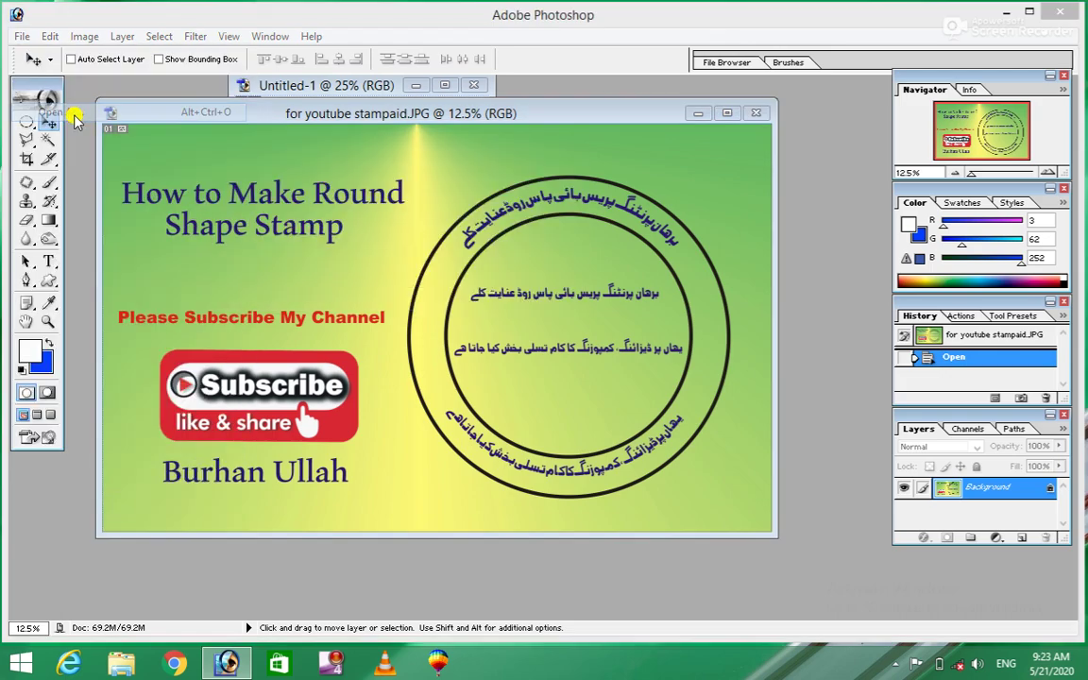
mouse_move(772, 132)
left_mouse_down()
mouse_move(788, 204)
mouse_move(792, 364)
left_mouse_up()
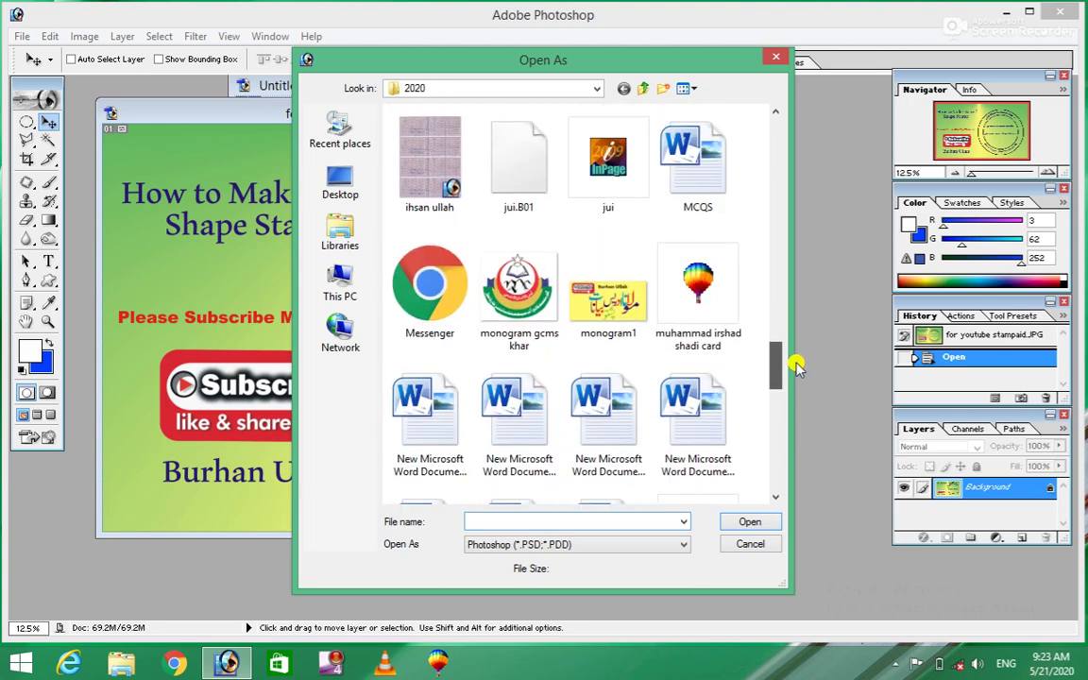
left_click(438, 189)
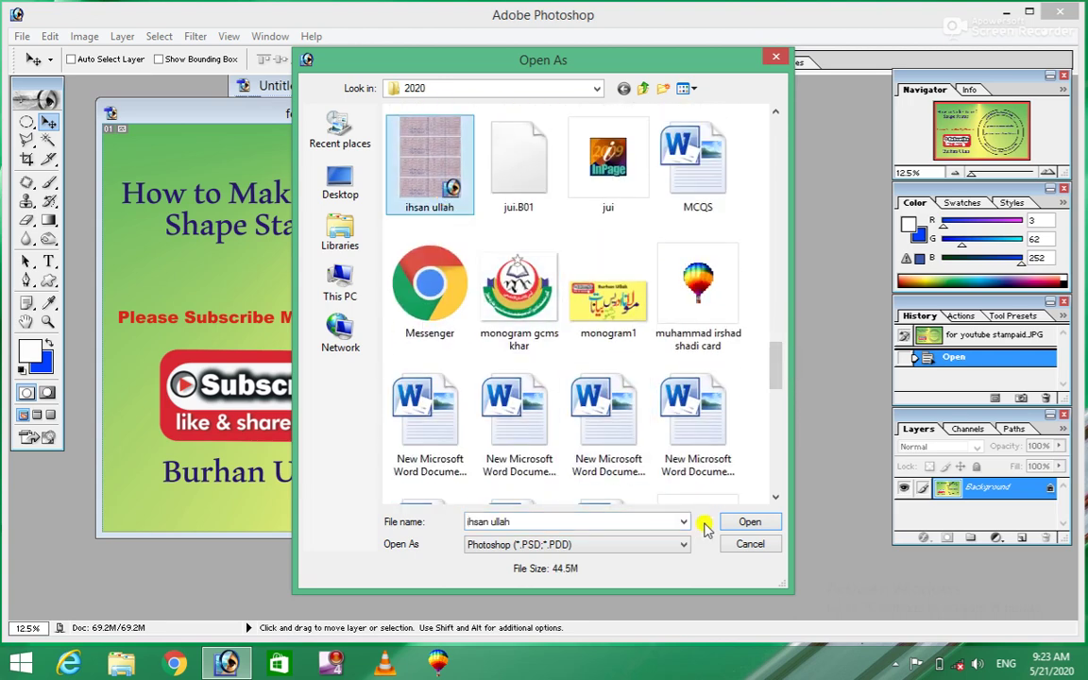
left_click(735, 521)
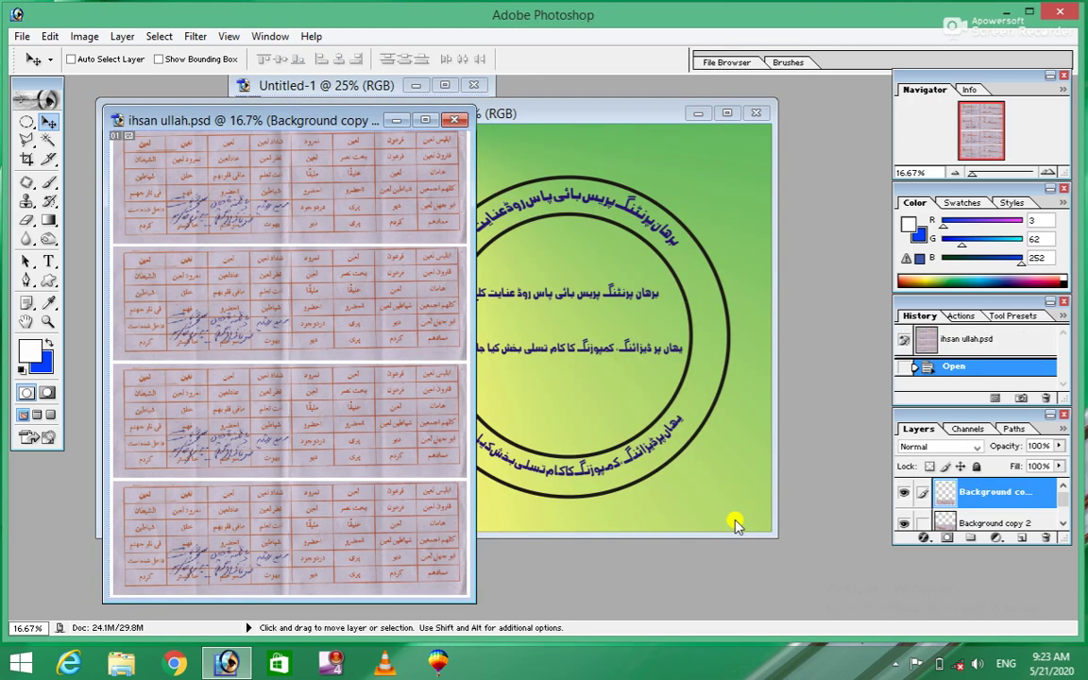